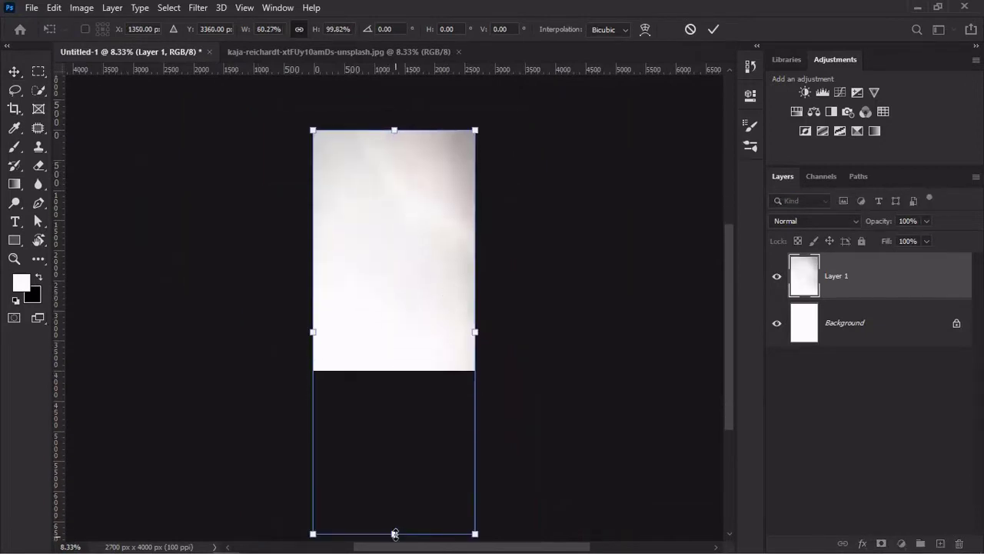
- Add a Brightness/Contrast adjustment at -60 clipped to the sky layer
{"action": "key", "text": "Return"}
{"action": "left_click", "coordinate": [804, 92]}
{"action": "key", "text": "ctrl+alt+g"}
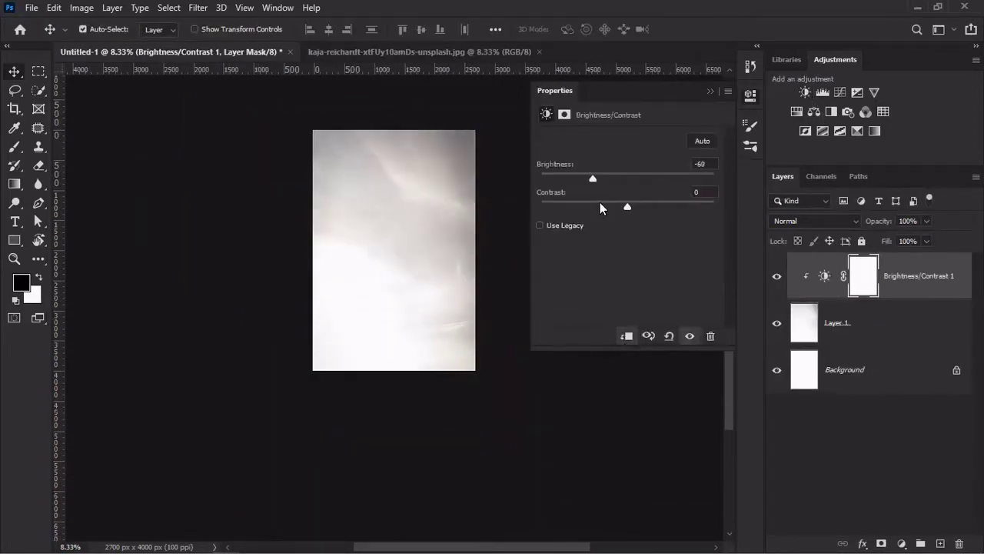
- Stretch the sky layer taller so it fills the canvas
{"action": "left_click", "coordinate": [836, 322]}
{"action": "key", "text": "ctrl+t"}
{"action": "left_click_drag", "start_coordinate": [395, 456], "coordinate": [395, 495]}
{"action": "key", "text": "Return"}
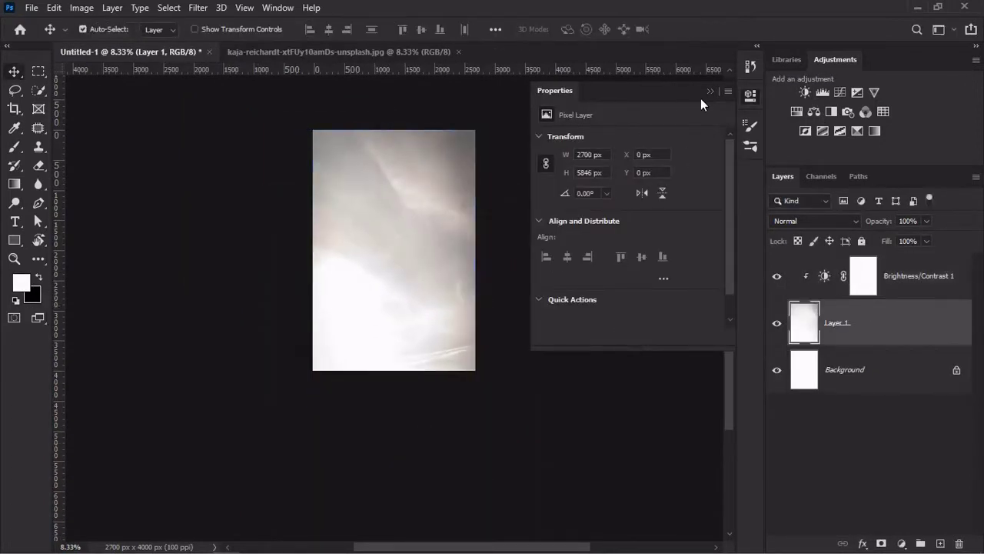
{"action": "left_click", "coordinate": [710, 91]}
- Open the city JPG and Quick Select the city, including its tall towers
{"action": "key", "text": "c"}
{"action": "key", "text": "ctrl+o"}
{"action": "left_click", "coordinate": [615, 377]}
{"action": "left_click", "coordinate": [38, 90]}
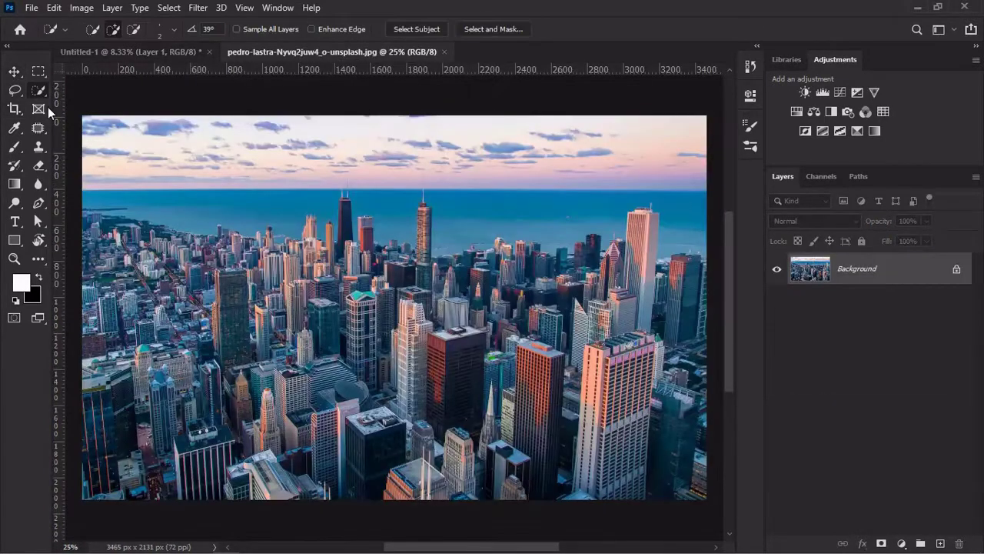
{"action": "left_click_drag", "start_coordinate": [146, 243], "coordinate": [442, 306]}
{"action": "key", "text": "bracketleft"}
{"action": "key", "text": "bracketleft"}
{"action": "key", "text": "bracketleft"}
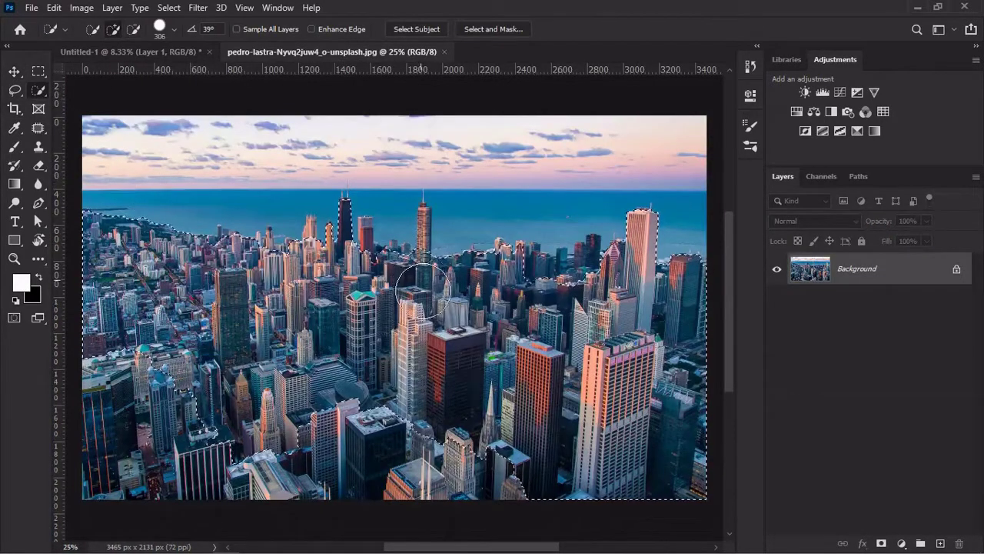
{"action": "key", "text": "bracketleft"}
{"action": "key", "text": "bracketleft"}
{"action": "key", "text": "bracketleft"}
{"action": "left_click_drag", "start_coordinate": [344, 231], "coordinate": [503, 250]}
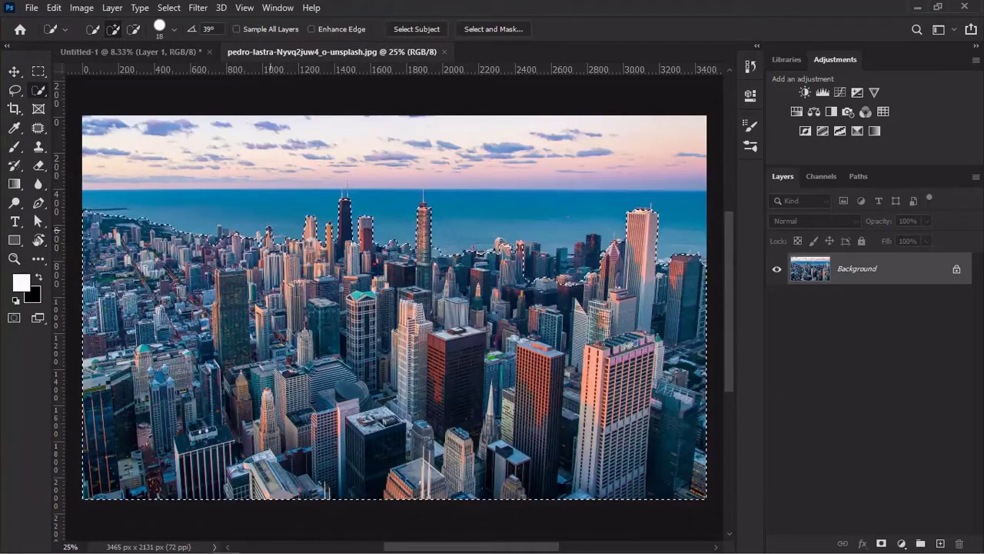
- Move the selected city into Untitled-1 as Layer 2 and start transforming it
{"action": "key", "text": "v"}
{"action": "left_click_drag", "start_coordinate": [430, 346], "coordinate": [536, 369]}
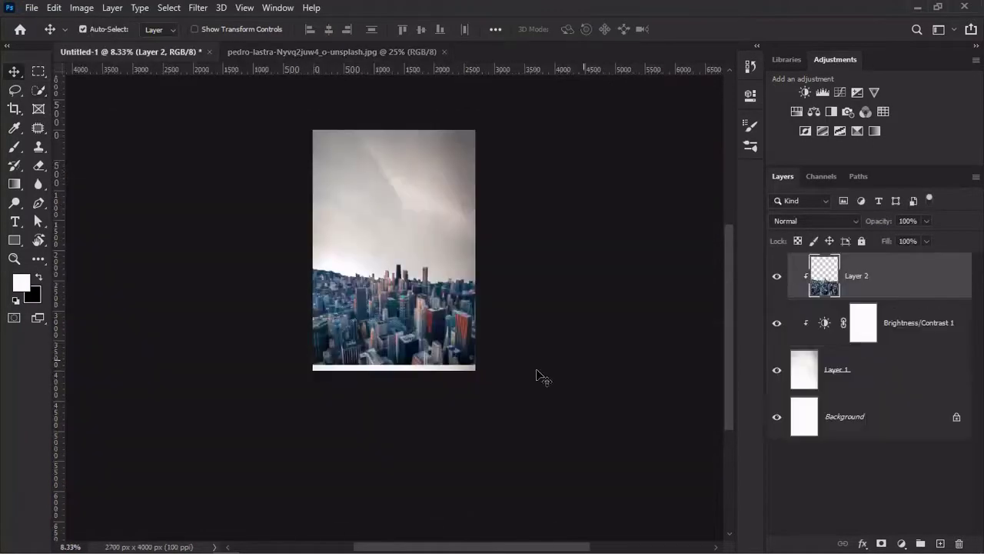
{"action": "key", "text": "ctrl+t"}
{"action": "key", "text": "ctrl+plus"}
- Warp the city layer, bending its top-left corner into a curve
{"action": "right_click", "coordinate": [422, 125]}
{"action": "left_click", "coordinate": [439, 223]}
{"action": "left_click_drag", "start_coordinate": [228, 214], "coordinate": [230, 165]}
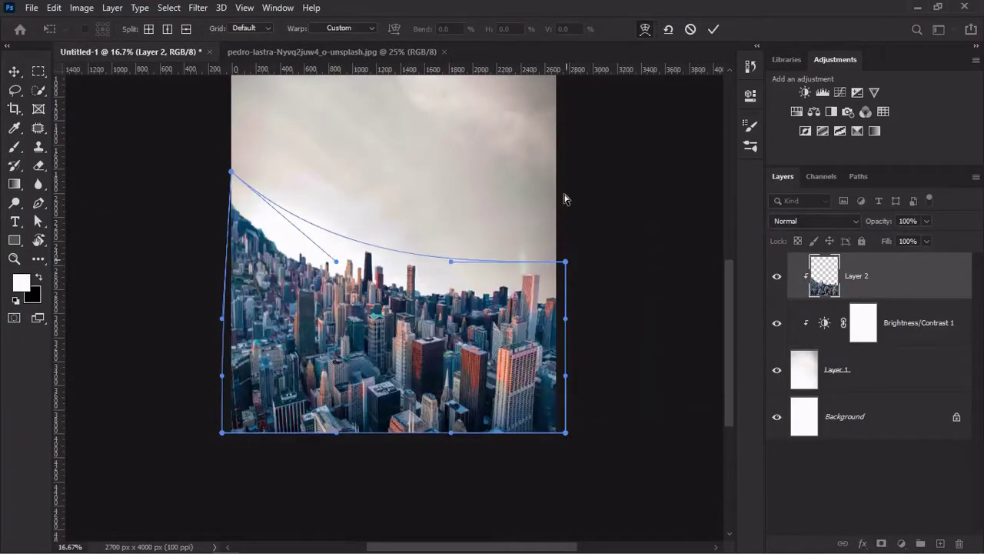
{"action": "key", "text": "Return"}
- Rotate the city about 11.6°, enlarge it, and warp its edges into a stronger curve
{"action": "key", "text": "ctrl+t"}
{"action": "left_click_drag", "start_coordinate": [573, 436], "coordinate": [551, 474]}
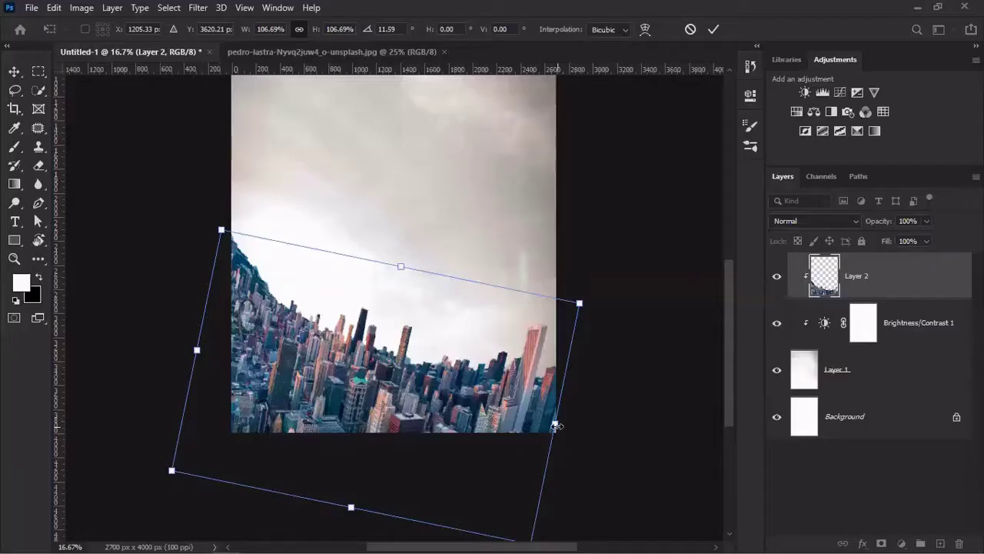
{"action": "scroll", "coordinate": [556, 425], "scroll_direction": "down", "scroll_amount": 2}
{"action": "left_click", "coordinate": [645, 29]}
{"action": "left_click_drag", "start_coordinate": [219, 277], "coordinate": [199, 353]}
{"action": "left_click_drag", "start_coordinate": [607, 248], "coordinate": [607, 263]}
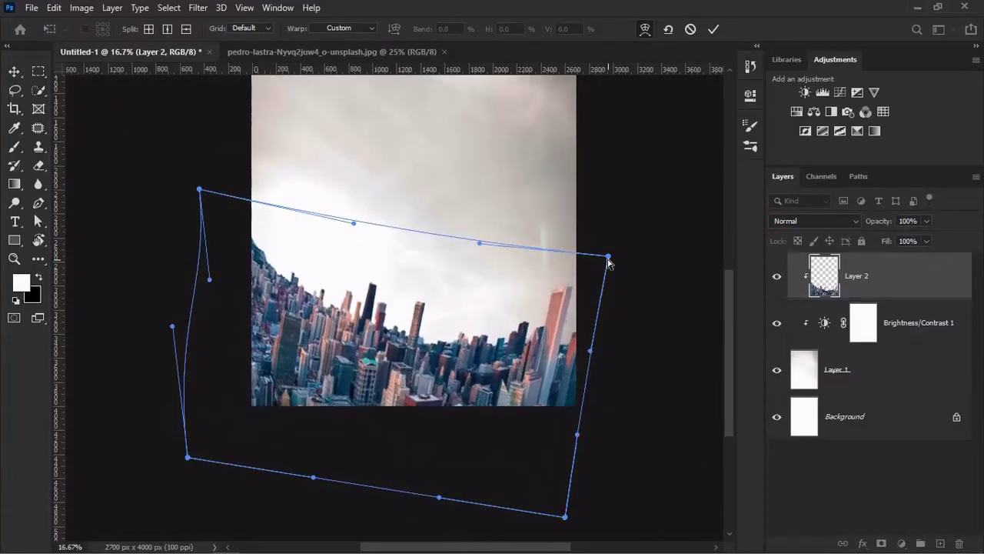
{"action": "key", "text": "Return"}
- Duplicate the city, flip the copy upside down along the top, and trial a smart-object conversion
{"action": "key", "text": "ctrl+j"}
{"action": "key", "text": "ctrl+t"}
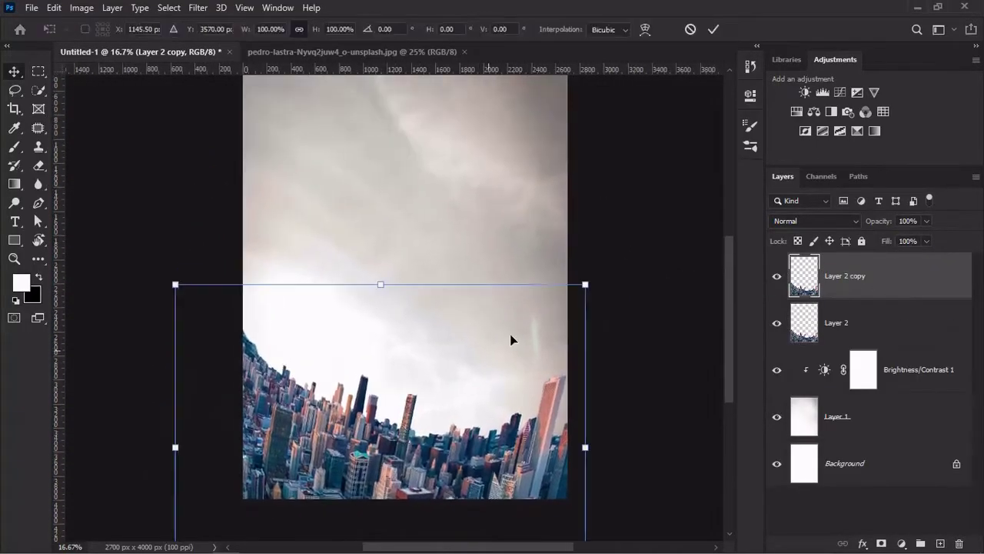
{"action": "left_click_drag", "start_coordinate": [273, 428], "coordinate": [659, 121]}
{"action": "key", "text": "Return"}
{"action": "right_click", "coordinate": [846, 275]}
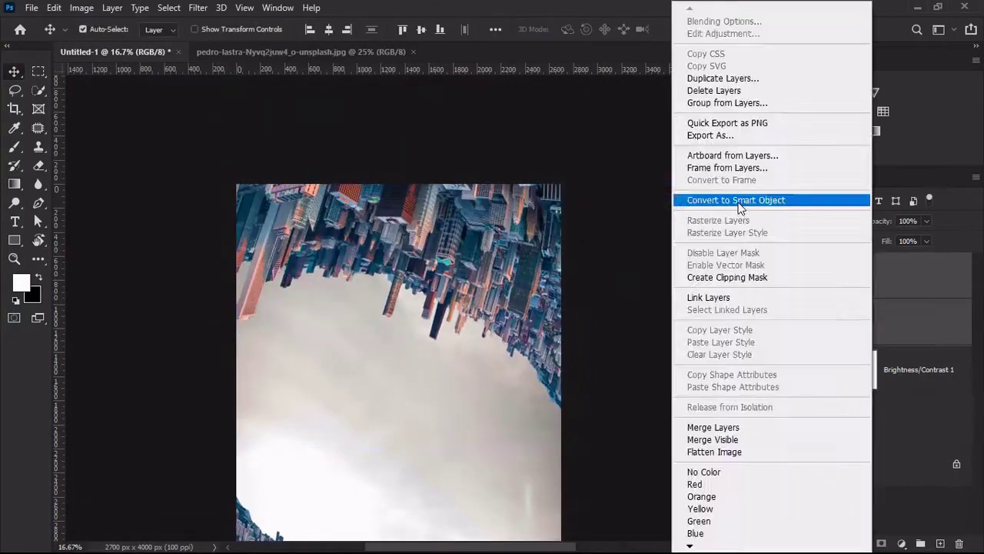
{"action": "left_click", "coordinate": [768, 199]}
{"action": "key", "text": "ctrl+z"}
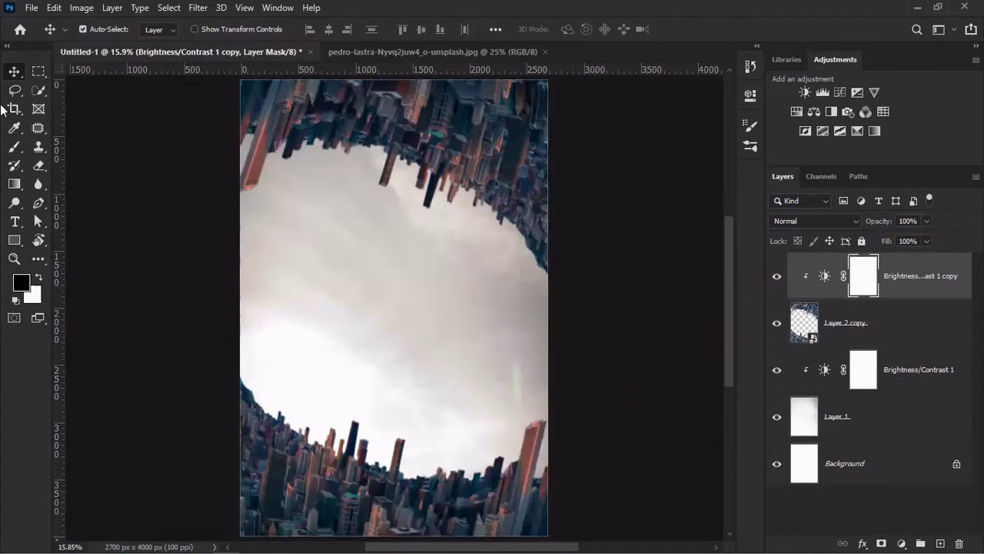
- Paint grey haze sampled from the sky over the city edges, blended in Screen at 72%
{"action": "left_click", "coordinate": [491, 265], "text": "alt"}
{"action": "left_click", "coordinate": [21, 282]}
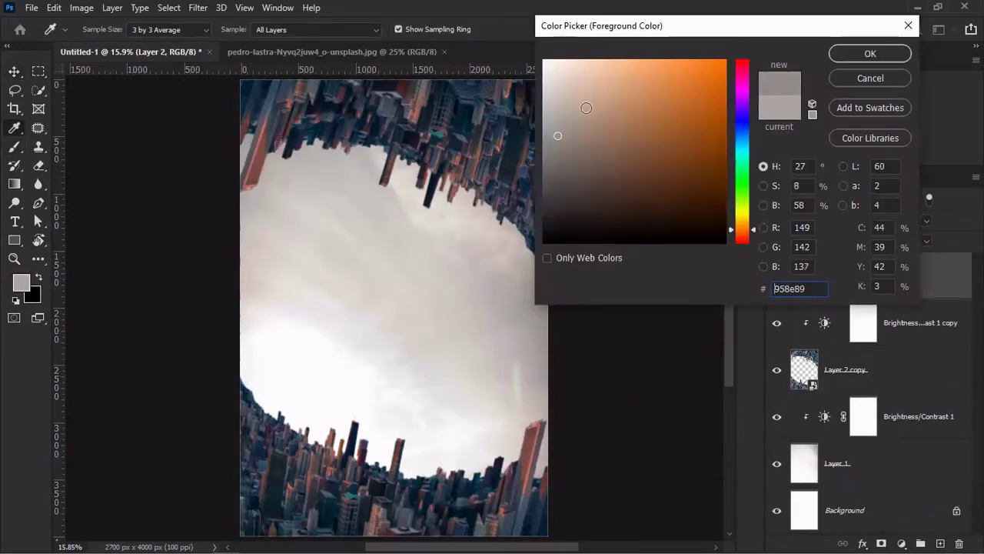
{"action": "key", "text": "Return"}
{"action": "key", "text": "v"}
{"action": "mouse_move", "coordinate": [406, 281]}
{"action": "left_mouse_down"}
{"action": "mouse_move", "coordinate": [231, 164]}
{"action": "mouse_move", "coordinate": [374, 417]}
{"action": "mouse_move", "coordinate": [418, 176]}
{"action": "left_mouse_up"}
{"action": "left_click", "coordinate": [815, 220]}
{"action": "left_click", "coordinate": [801, 314]}
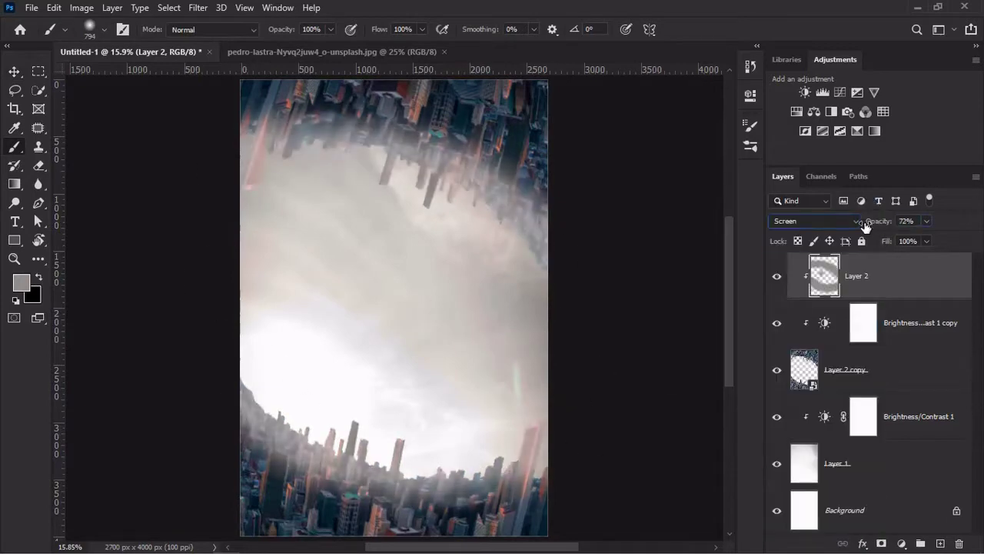
- Reset colours to default black and white and group all background layers
{"action": "key", "text": "alt+bracketleft"}
{"action": "key", "text": "d"}
{"action": "key", "text": "v"}
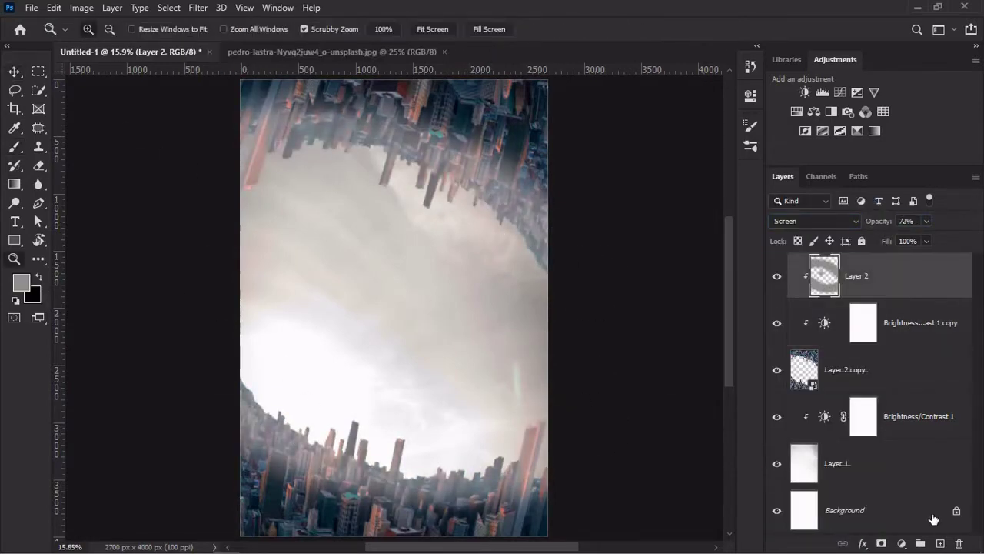
{"action": "key", "text": "ctrl+g"}
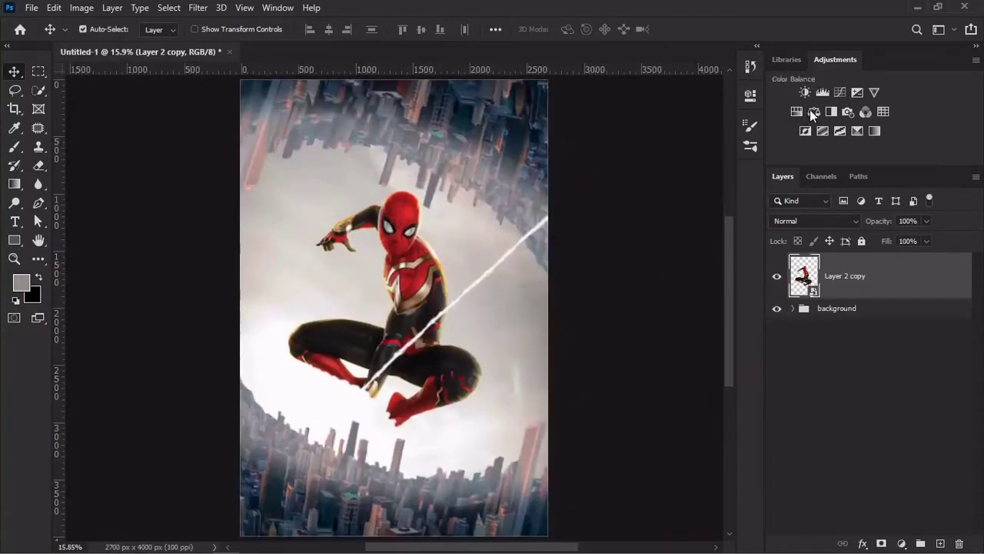
- Add clipped Color Balance and Levels adjustments to Spider-Man, tweaking the shadow colours
{"action": "left_click", "coordinate": [814, 111]}
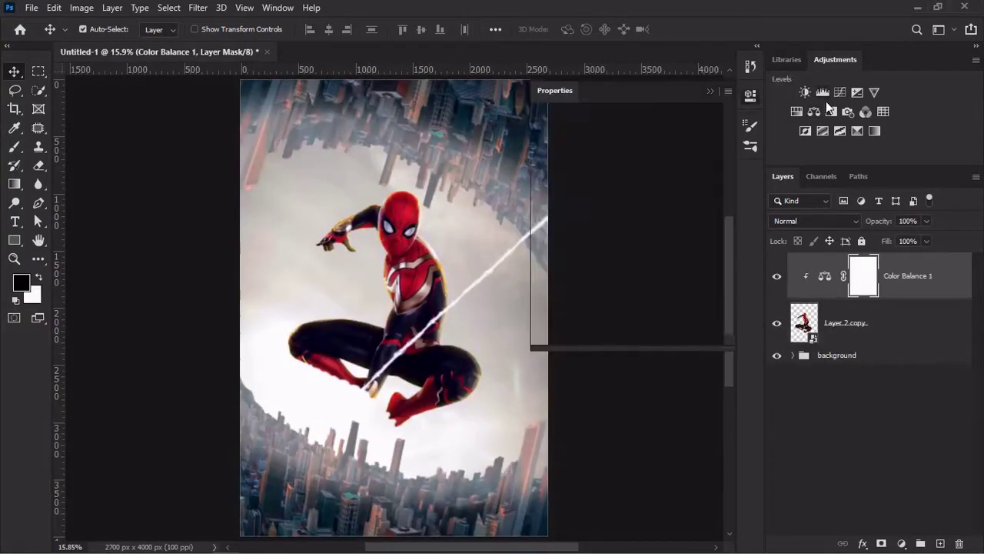
{"action": "left_click", "coordinate": [669, 335]}
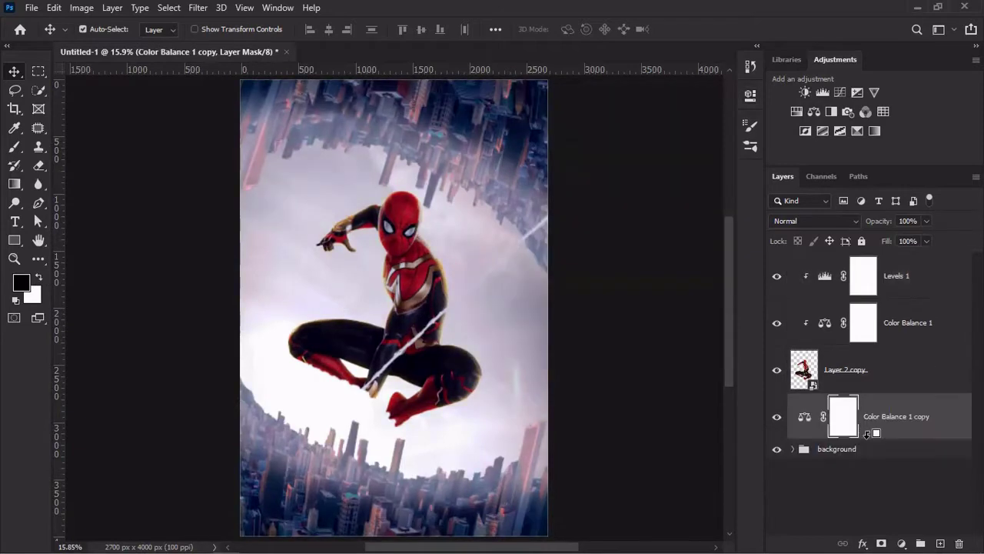
{"action": "left_click", "coordinate": [709, 91]}
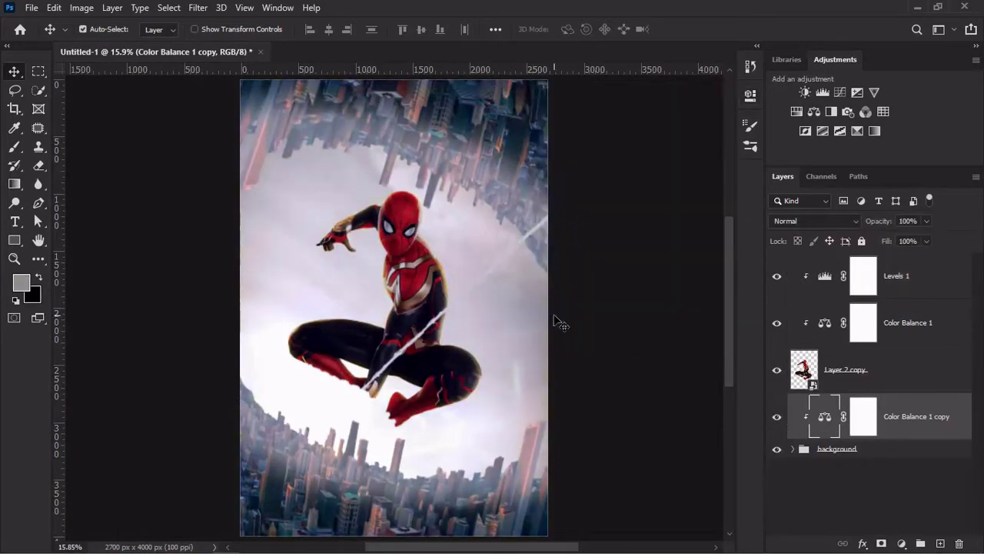
{"action": "left_click", "coordinate": [847, 258]}
- Add a clipped Brightness/Contrast of -24 to Spider-Man and go to File > Open
{"action": "left_click", "coordinate": [806, 92]}
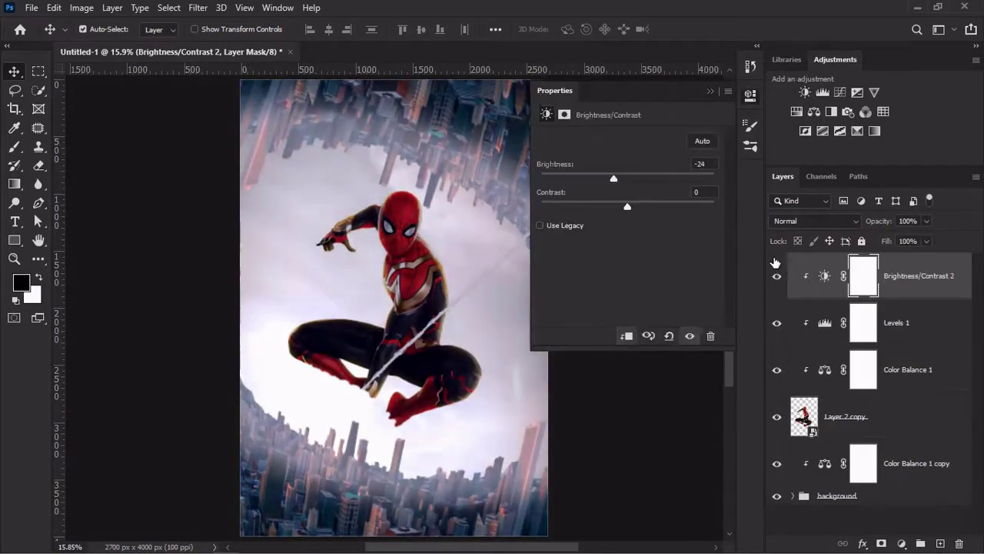
{"action": "left_click", "coordinate": [779, 286]}
{"action": "left_click", "coordinate": [845, 416]}
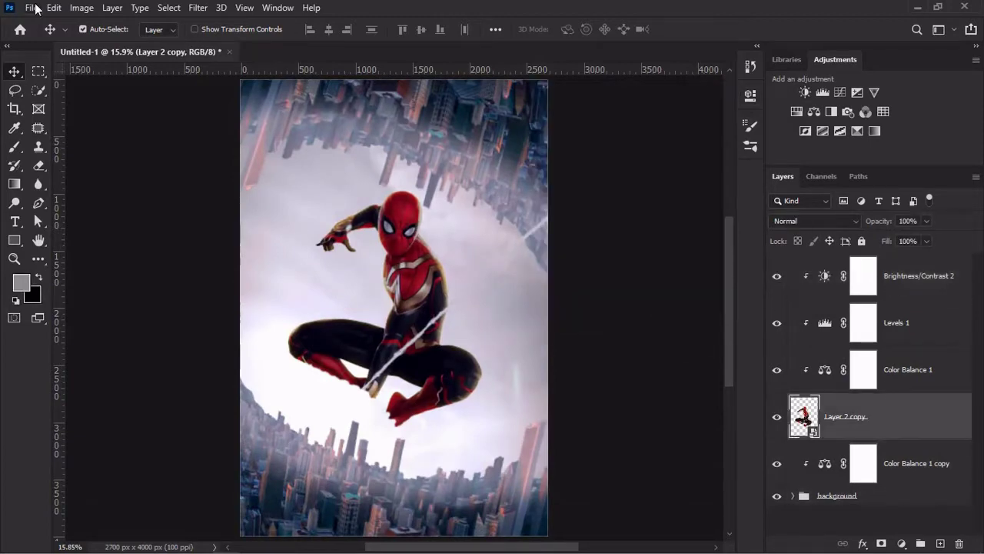
{"action": "left_click", "coordinate": [32, 8]}
{"action": "left_click", "coordinate": [54, 40]}
- Open the Doctor Octopus PNG from the Downloads folder
{"action": "left_click", "coordinate": [502, 154]}
{"action": "left_click", "coordinate": [311, 116]}
{"action": "left_click", "coordinate": [407, 231]}
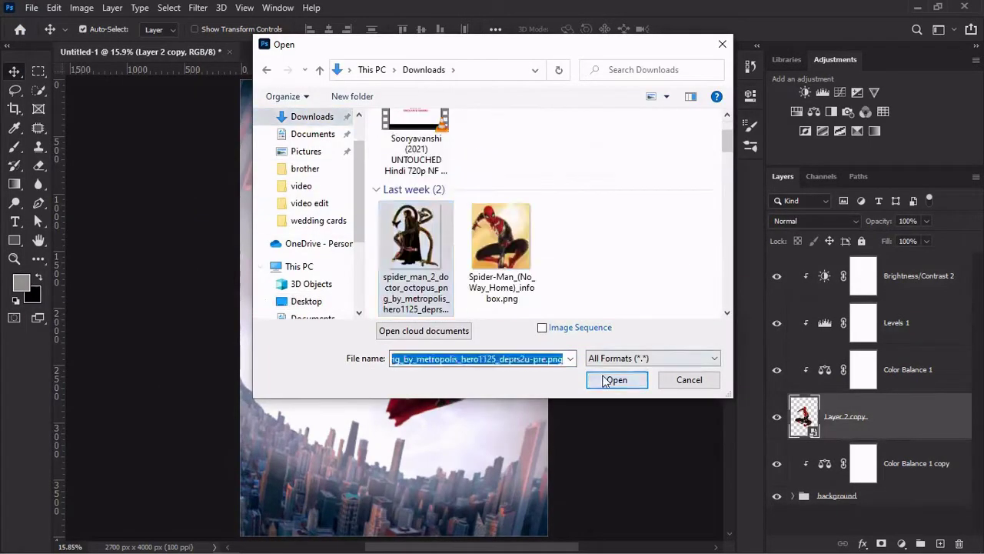
{"action": "left_click", "coordinate": [617, 379]}
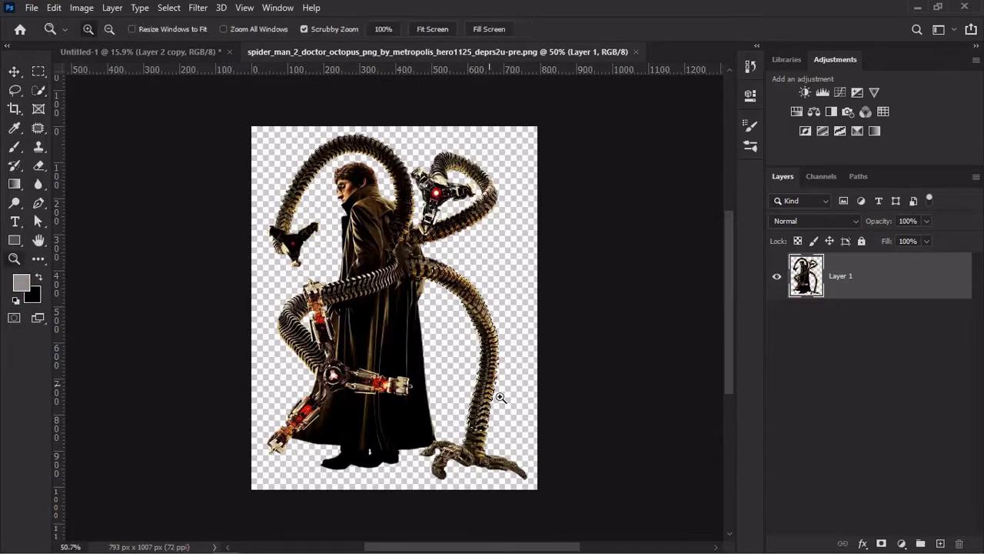
- Place the lower-right tentacle in the poster as Layer 3, enlarged across the lower left
{"action": "mouse_move", "coordinate": [479, 400]}
{"action": "left_mouse_down"}
{"action": "mouse_move", "coordinate": [523, 400]}
{"action": "mouse_move", "coordinate": [517, 255]}
{"action": "left_mouse_up"}
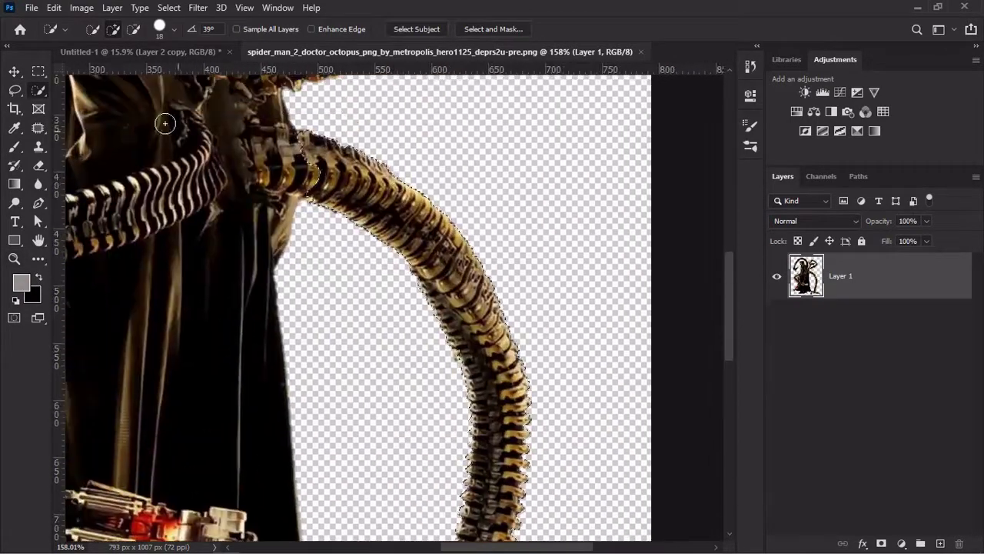
{"action": "key", "text": "ctrl+t"}
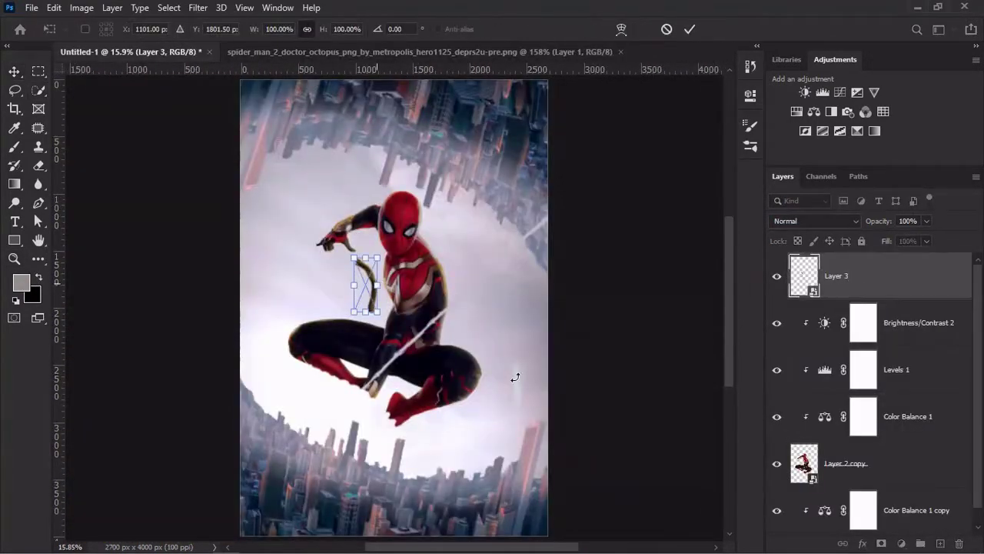
{"action": "mouse_move", "coordinate": [385, 315]}
{"action": "left_mouse_down"}
{"action": "mouse_move", "coordinate": [484, 429]}
{"action": "mouse_move", "coordinate": [499, 468]}
{"action": "mouse_move", "coordinate": [418, 494]}
{"action": "left_mouse_up"}
{"action": "key", "text": "Return"}
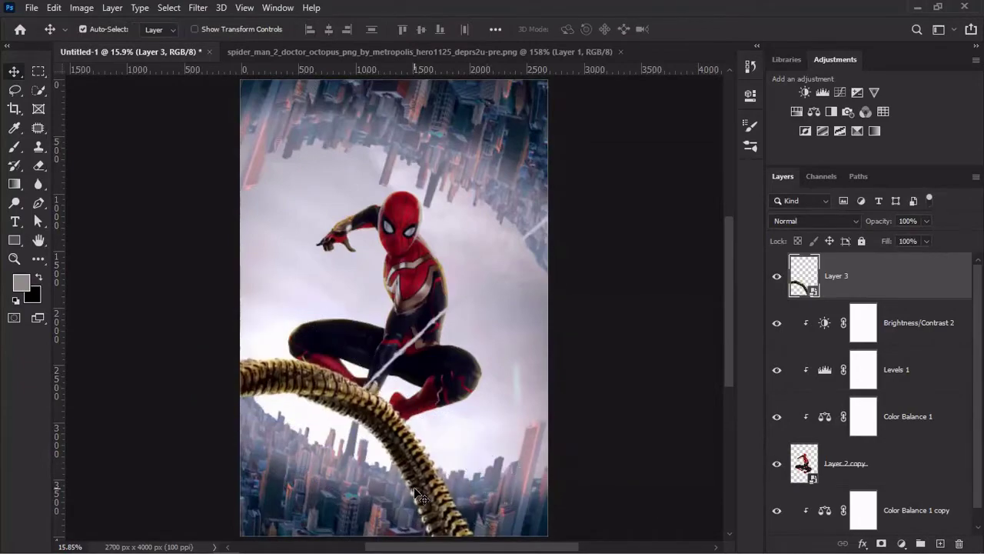
{"action": "key", "text": "ctrl+Tab"}
{"action": "key", "text": "ctrl+0"}
- Quick Select another mechanical arm in the Doc Ock image, scrolling around to see it
{"action": "key", "text": "w"}
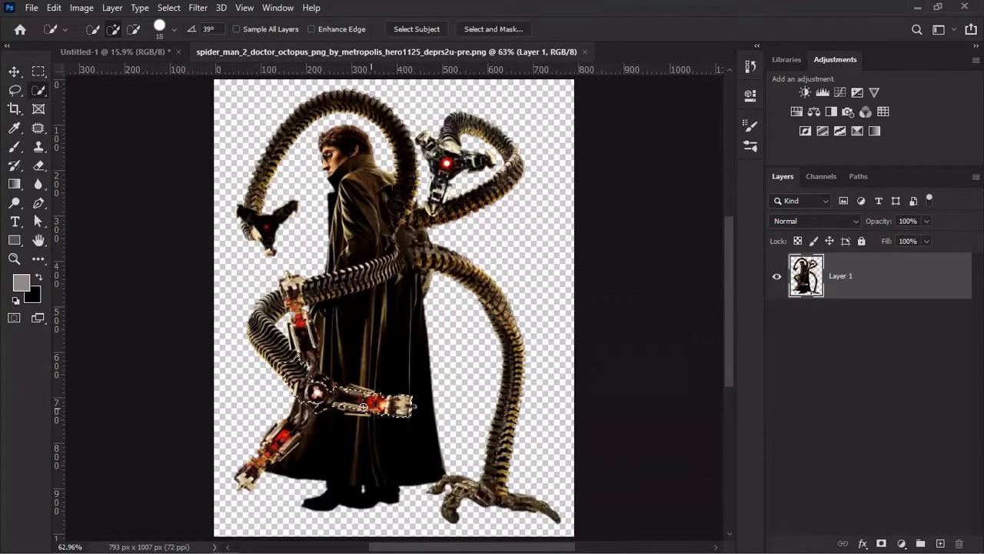
{"action": "scroll", "coordinate": [285, 447], "scroll_direction": "up", "scroll_amount": 5}
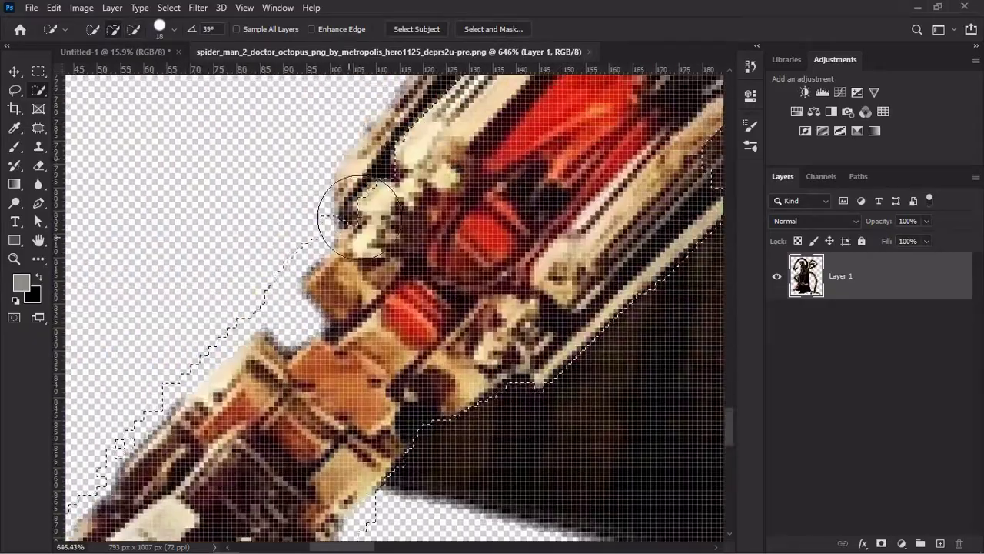
{"action": "left_click_drag", "start_coordinate": [358, 215], "coordinate": [350, 219]}
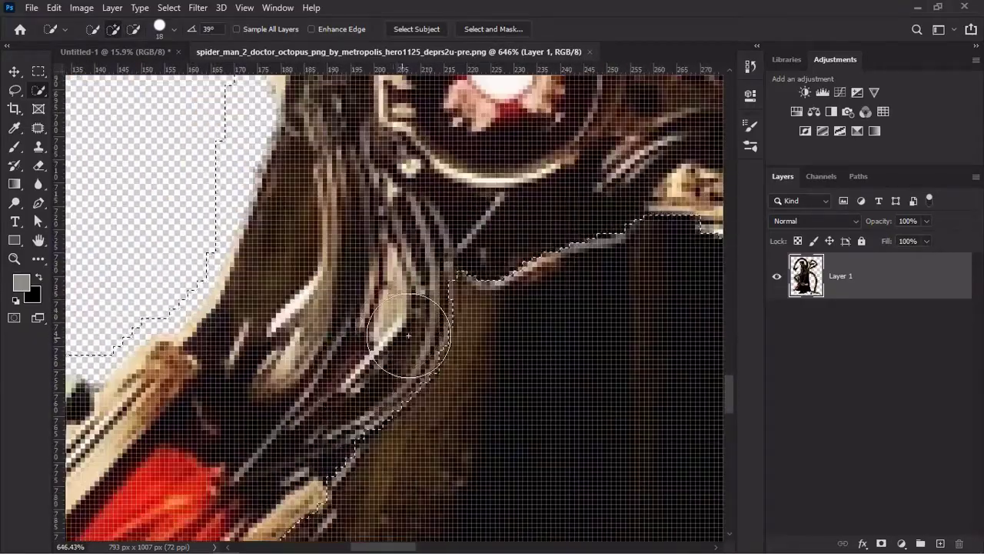
{"action": "scroll", "coordinate": [479, 390], "scroll_direction": "right", "scroll_amount": 3}
{"action": "scroll", "coordinate": [412, 178], "scroll_direction": "right", "scroll_amount": 3}
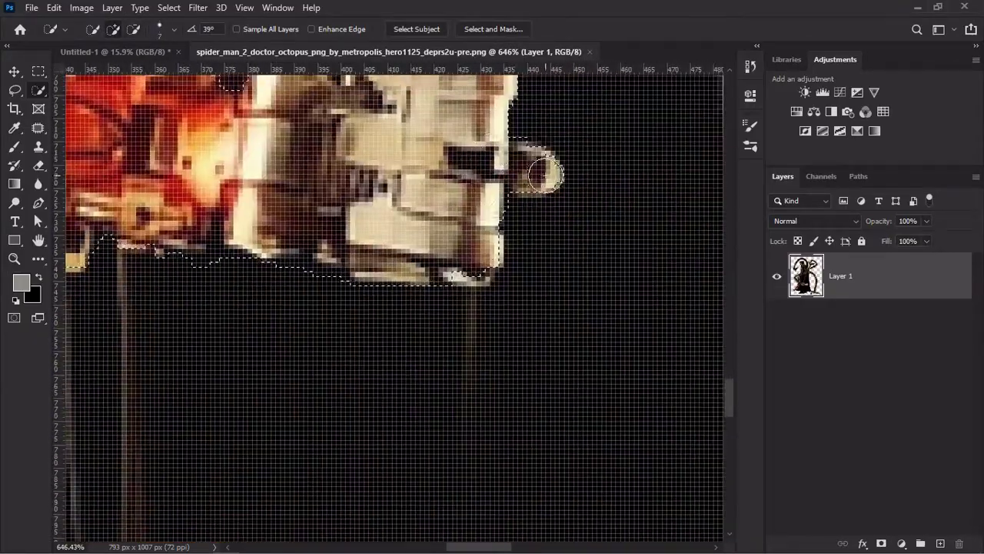
{"action": "scroll", "coordinate": [545, 175], "scroll_direction": "left", "scroll_amount": 2}
{"action": "scroll", "coordinate": [326, 224], "scroll_direction": "up", "scroll_amount": 2}
{"action": "scroll", "coordinate": [378, 311], "scroll_direction": "left", "scroll_amount": 3}
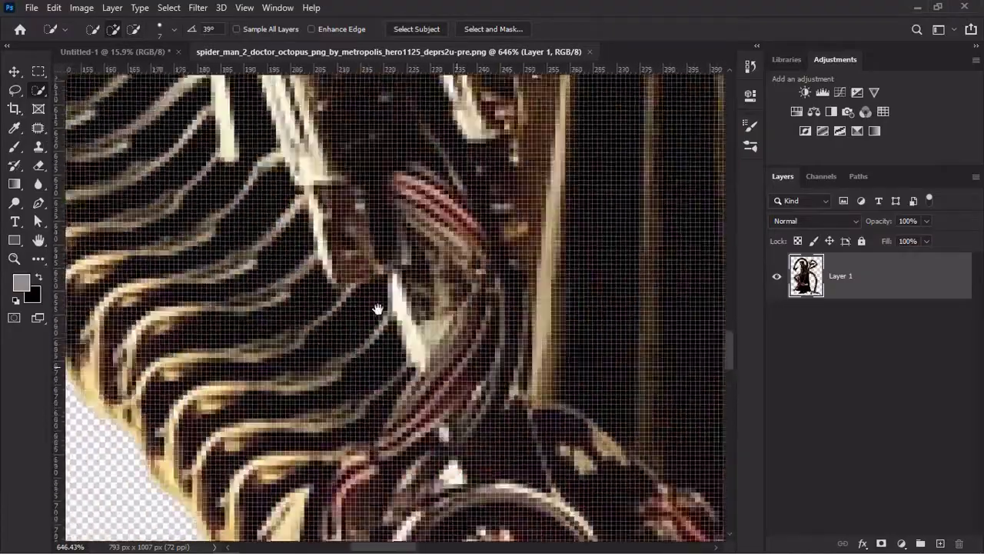
{"action": "scroll", "coordinate": [220, 333], "scroll_direction": "up", "scroll_amount": 2}
{"action": "scroll", "coordinate": [269, 184], "scroll_direction": "left", "scroll_amount": 3}
{"action": "scroll", "coordinate": [269, 184], "scroll_direction": "right", "scroll_amount": 5}
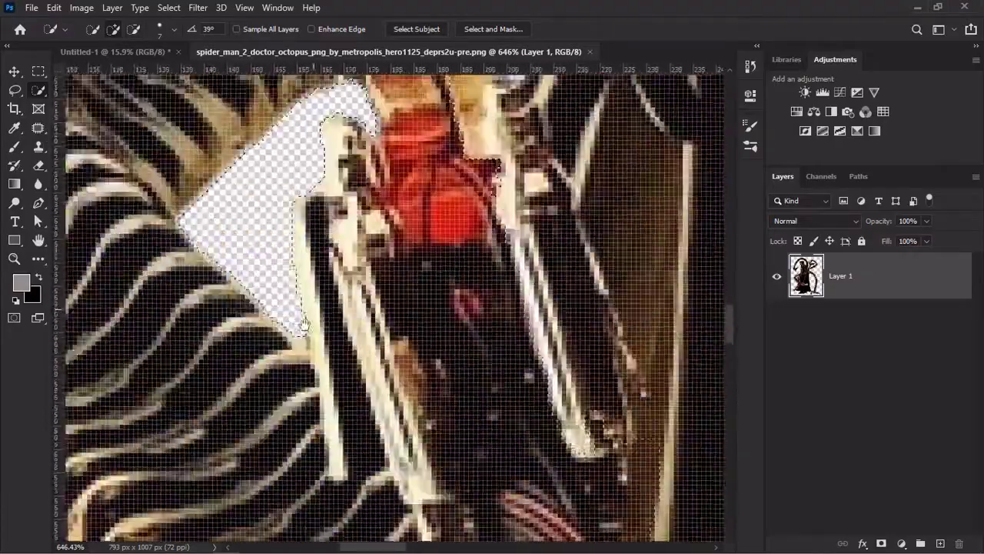
{"action": "scroll", "coordinate": [269, 185], "scroll_direction": "up", "scroll_amount": 3}
{"action": "scroll", "coordinate": [269, 184], "scroll_direction": "down", "scroll_amount": 4}
{"action": "scroll", "coordinate": [269, 184], "scroll_direction": "right", "scroll_amount": 2}
{"action": "scroll", "coordinate": [357, 131], "scroll_direction": "down", "scroll_amount": 1}
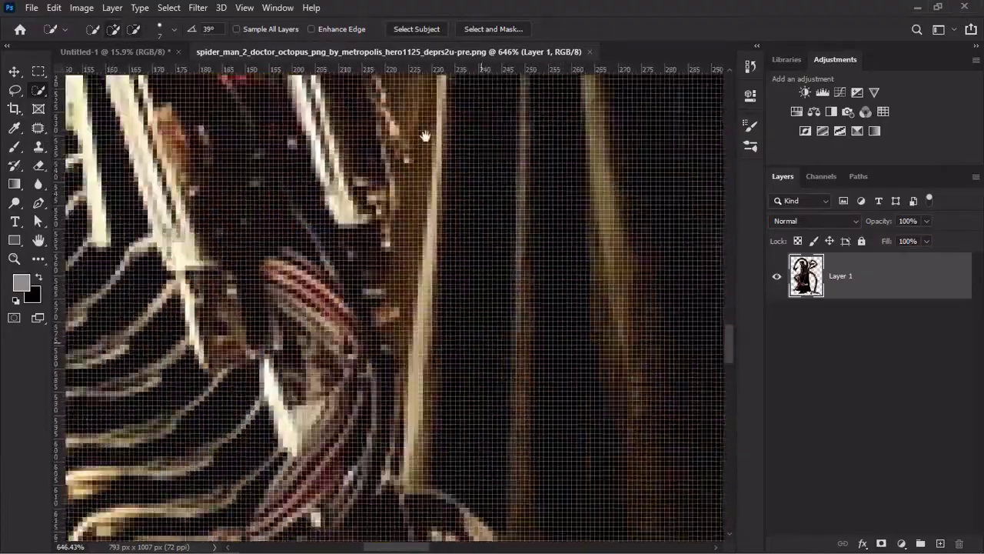
{"action": "scroll", "coordinate": [357, 131], "scroll_direction": "down", "scroll_amount": 1}
{"action": "scroll", "coordinate": [358, 131], "scroll_direction": "down", "scroll_amount": 2}
{"action": "scroll", "coordinate": [357, 131], "scroll_direction": "down", "scroll_amount": 2}
- Bring the arm into the poster as Layer 4, enlarged at top-left, with a layer mask
{"action": "key", "text": "v"}
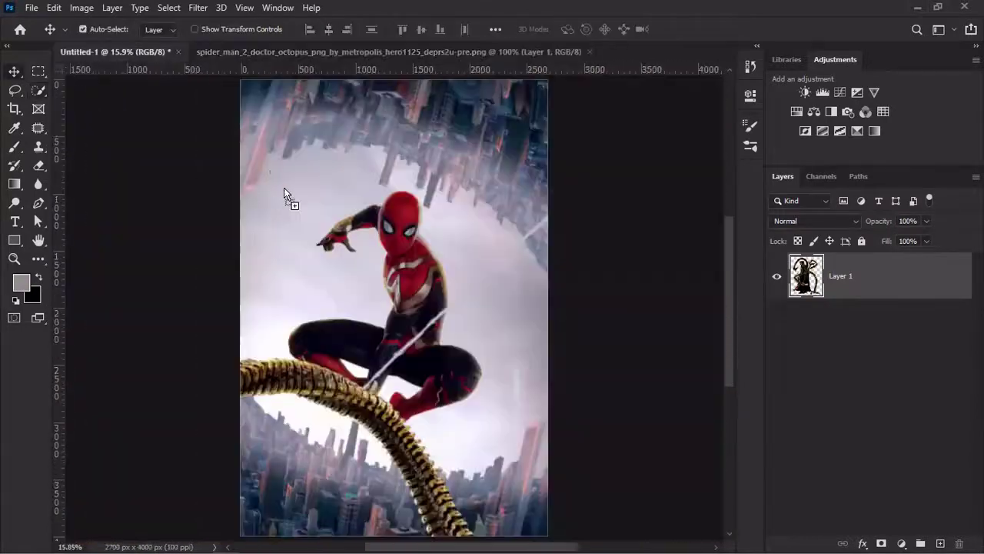
{"action": "mouse_move", "coordinate": [288, 272]}
{"action": "left_mouse_down"}
{"action": "mouse_move", "coordinate": [285, 193]}
{"action": "mouse_move", "coordinate": [264, 279]}
{"action": "left_mouse_up"}
{"action": "key", "text": "ctrl+t"}
{"action": "key", "text": "Return"}
{"action": "left_click", "coordinate": [806, 507]}
{"action": "left_click", "coordinate": [836, 275]}
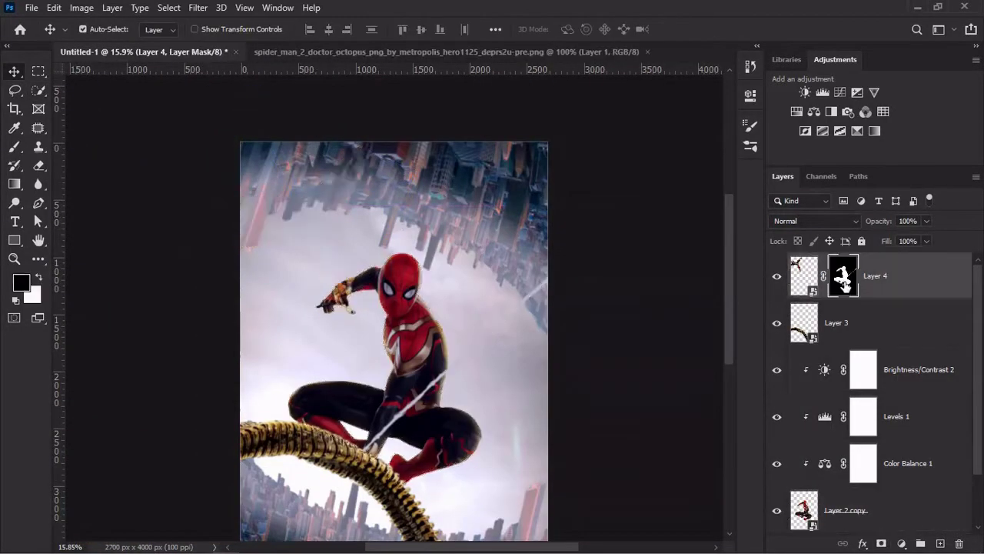
{"action": "left_click", "coordinate": [392, 51]}
- Quick Select another arm in the Doc Ock image, scrolling up to view it
{"action": "key", "text": "w"}
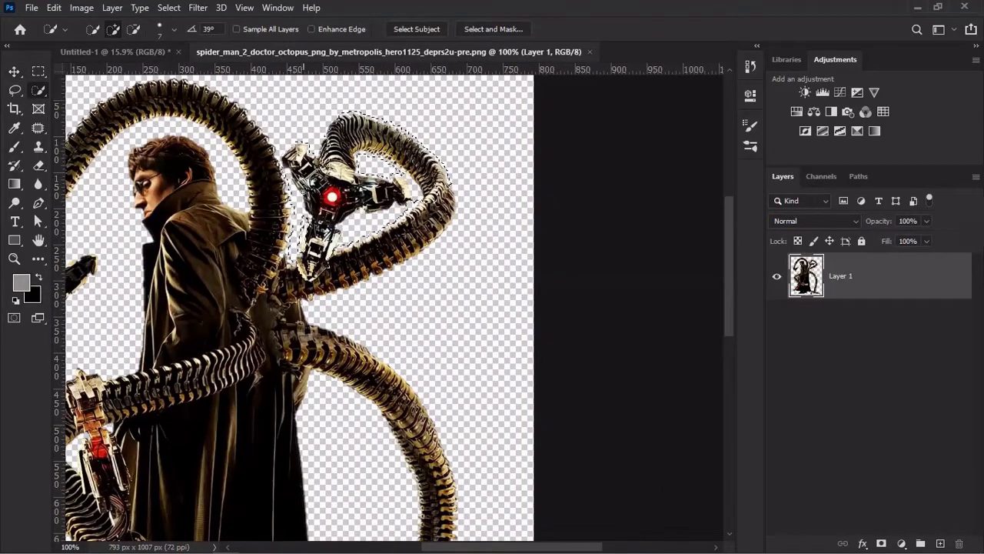
{"action": "scroll", "coordinate": [285, 246], "scroll_direction": "up", "scroll_amount": 5}
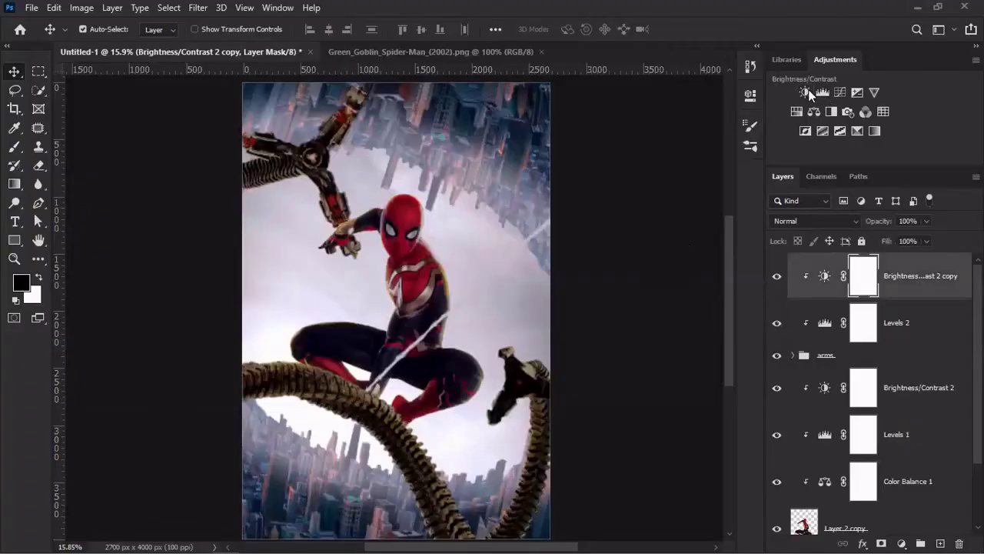
- Limit the red tint with Blend If, invert its mask, and paint it onto the top-left arm
{"action": "double_click", "coordinate": [949, 286]}
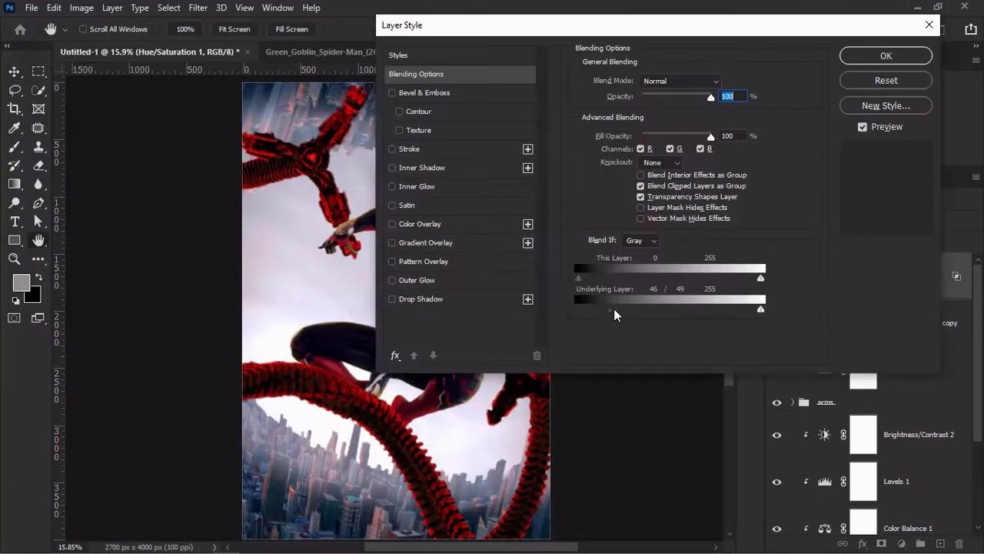
{"action": "left_click_drag", "start_coordinate": [579, 309], "coordinate": [652, 310]}
{"action": "left_click", "coordinate": [886, 56]}
{"action": "key", "text": "ctrl+i"}
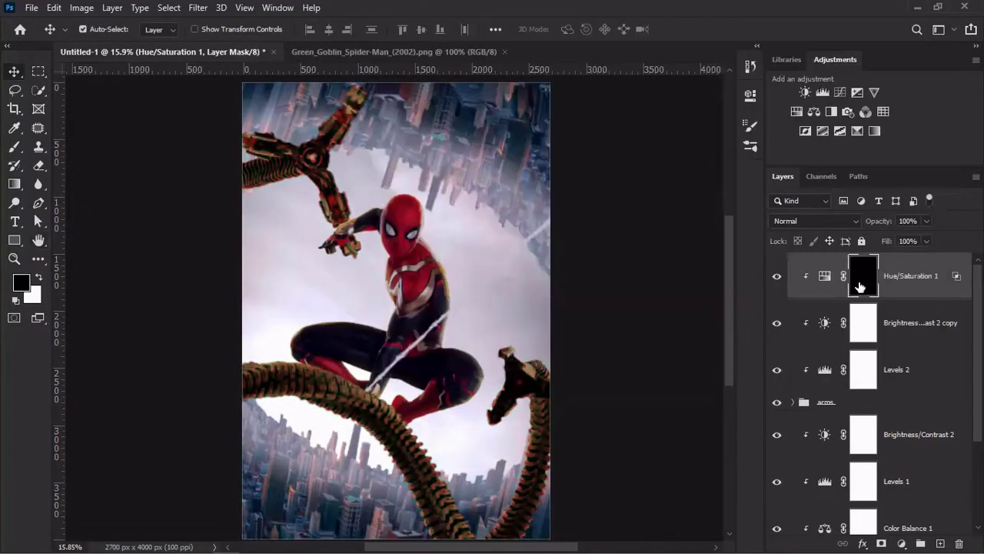
{"action": "key", "text": "b"}
{"action": "left_click_drag", "start_coordinate": [307, 162], "coordinate": [338, 230]}
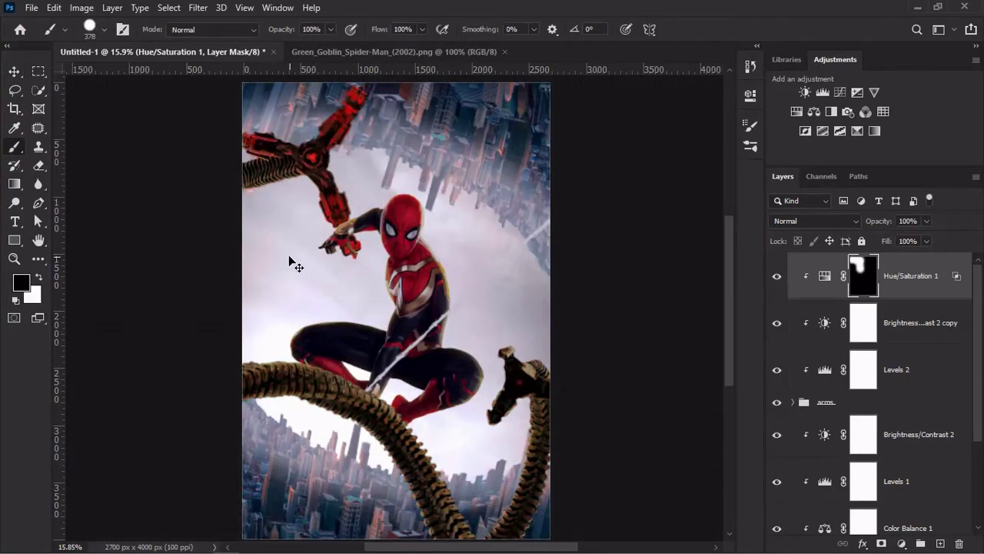
{"action": "key", "text": "ctrl+plus"}
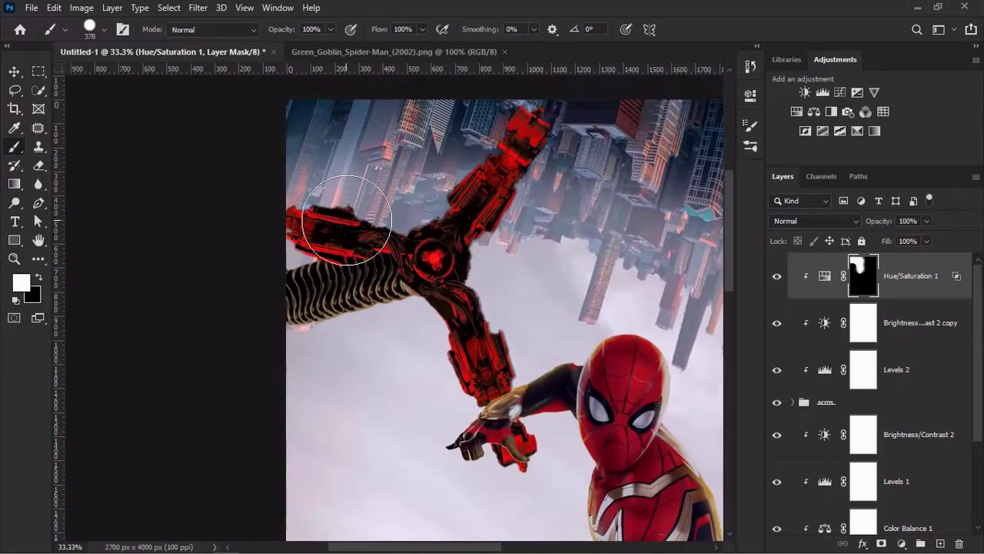
{"action": "key", "text": "ctrl+plus"}
{"action": "key", "text": "x"}
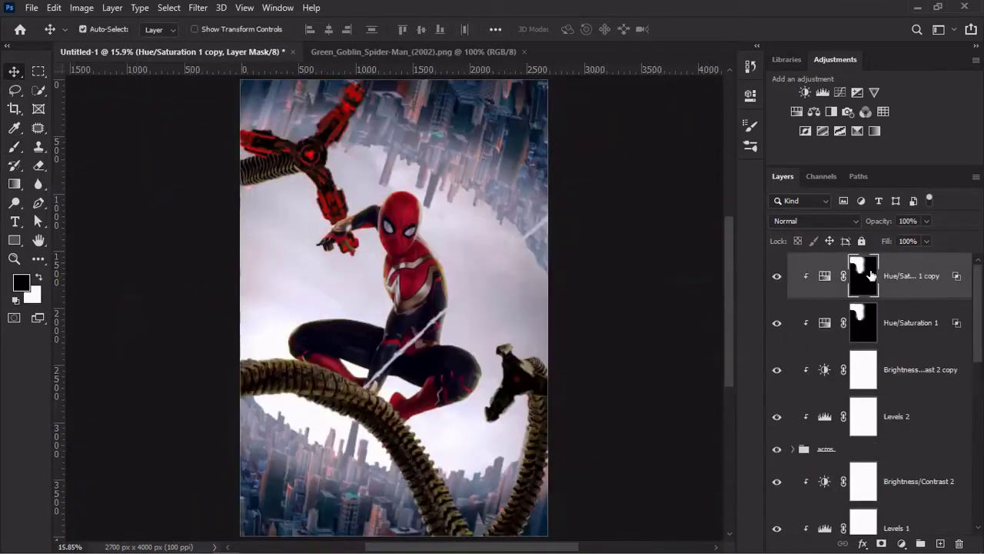
- Mask the copied red tint to the lower-right arm and group the tint layers as Group 1
{"action": "double_click", "coordinate": [960, 277]}
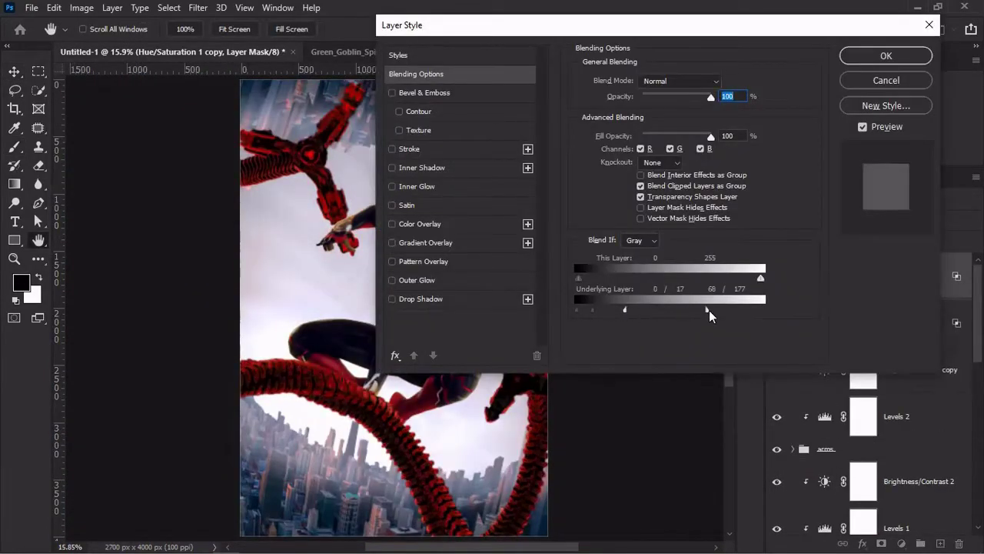
{"action": "left_click", "coordinate": [886, 55]}
{"action": "key", "text": "ctrl+i"}
{"action": "key", "text": "b"}
{"action": "key", "text": "x"}
{"action": "key", "text": "x"}
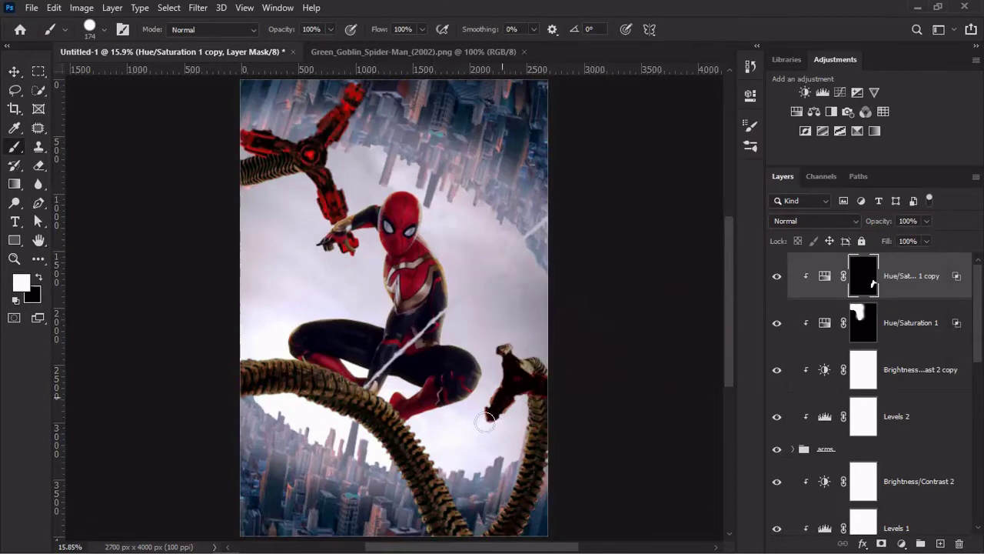
{"action": "key", "text": "ctrl+g"}
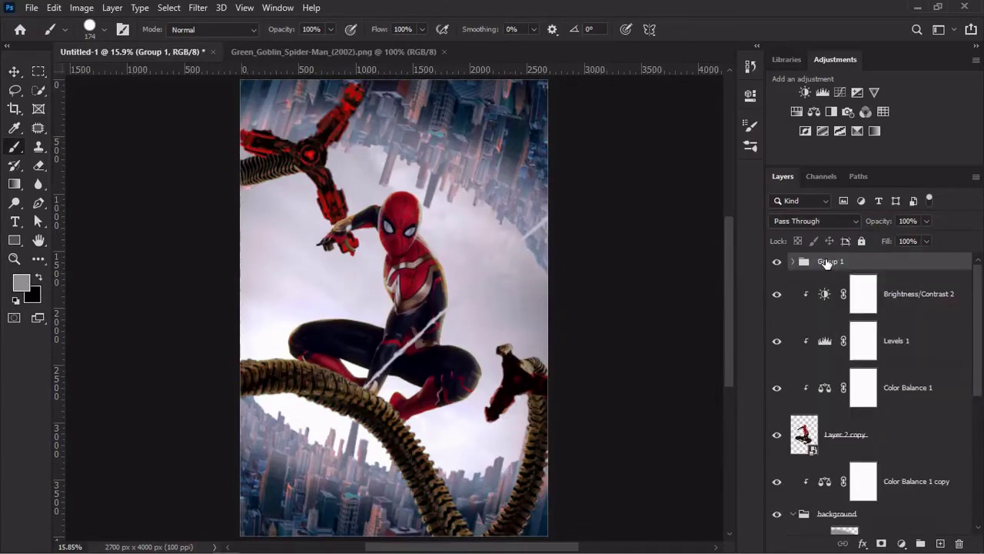
- Name the group 'arms' and paint a dark red glow on a new Vivid Light layer
{"action": "type", "text": "s"}
{"action": "key", "text": "Return"}
{"action": "key", "text": "ctrl+shift+alt+n"}
{"action": "left_click", "coordinate": [349, 170], "text": "alt"}
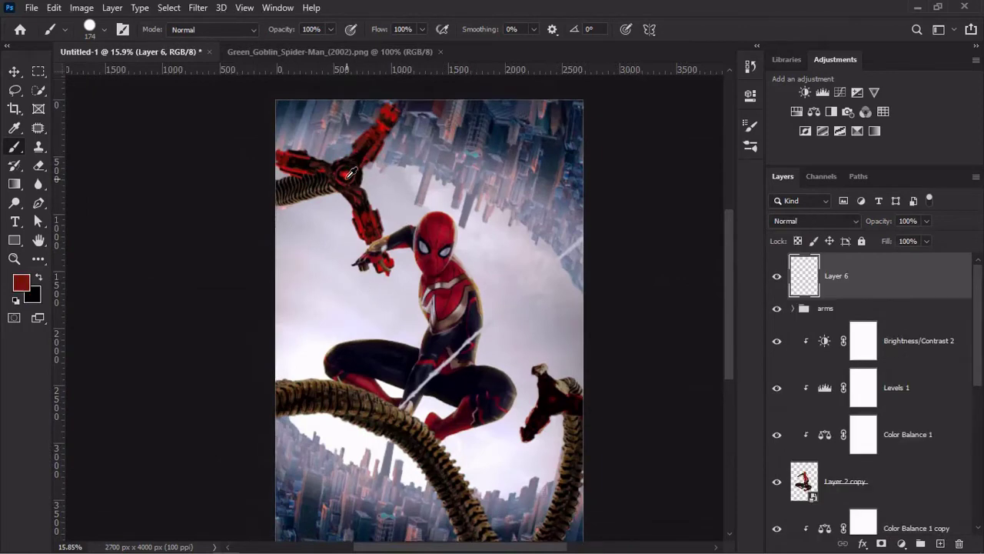
{"action": "left_click", "coordinate": [345, 173]}
{"action": "left_click", "coordinate": [346, 169]}
{"action": "left_click", "coordinate": [815, 220]}
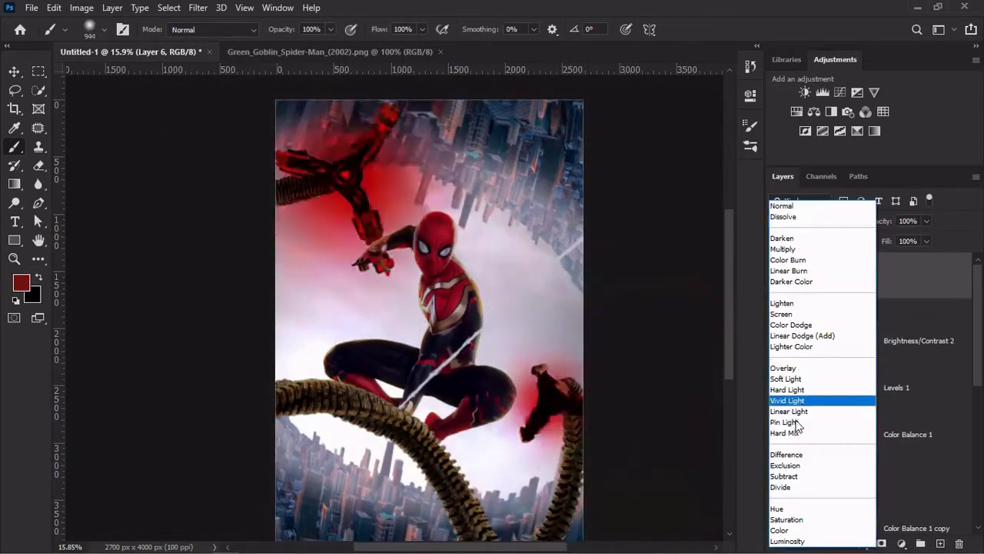
{"action": "left_click", "coordinate": [812, 399]}
- Hide the glow and add a Hue/Saturation Lightness +74 layer over arms with an inverted mask
{"action": "key", "text": "v"}
{"action": "left_click", "coordinate": [873, 310]}
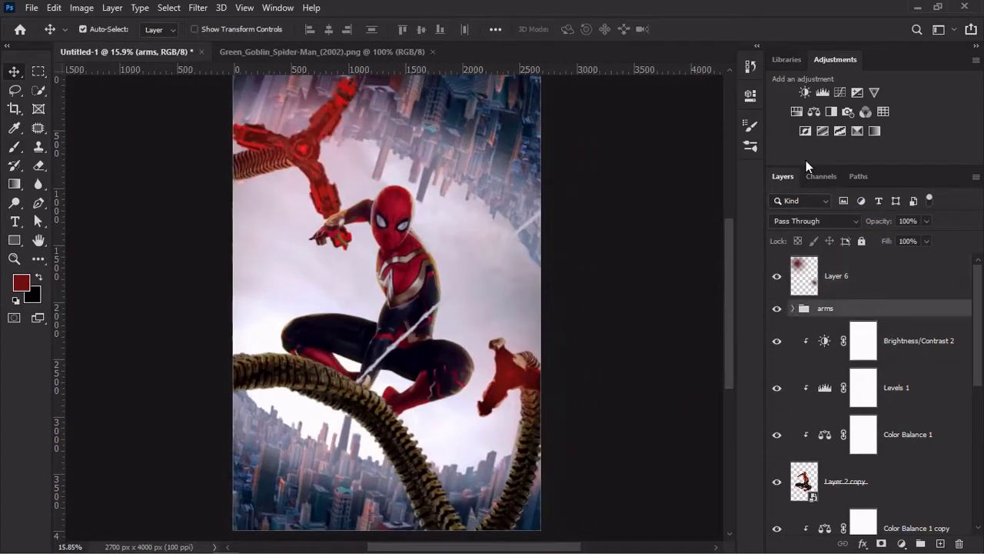
{"action": "left_click", "coordinate": [777, 275]}
{"action": "left_click", "coordinate": [797, 111]}
{"action": "left_click_drag", "start_coordinate": [626, 249], "coordinate": [692, 253]}
{"action": "left_click", "coordinate": [861, 323]}
{"action": "key", "text": "ctrl+i"}
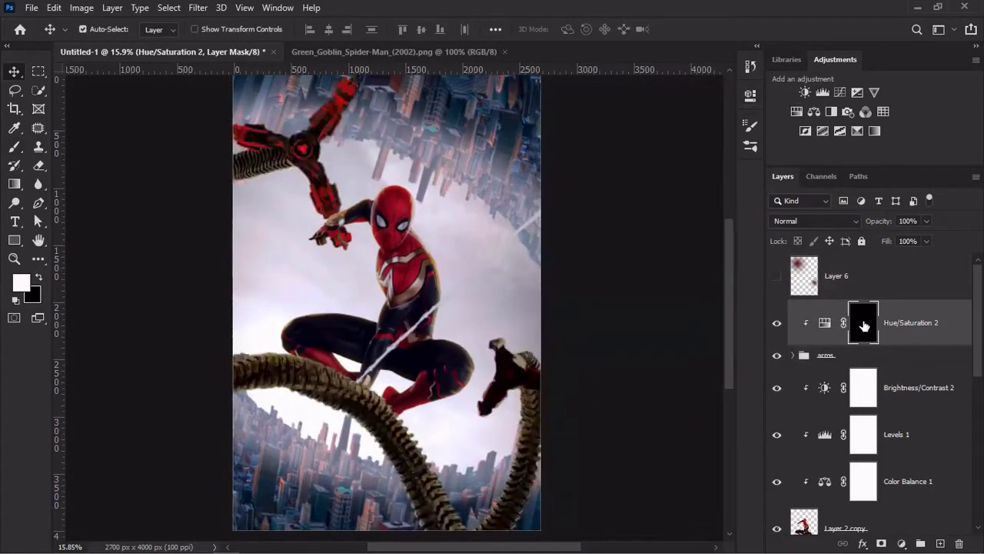
- Brush the mask along the lower and upper tentacle stretches to lighten them
{"action": "key", "text": "b"}
{"action": "scroll", "coordinate": [266, 277], "scroll_direction": "up", "scroll_amount": 1}
{"action": "scroll", "coordinate": [315, 272], "scroll_direction": "up", "scroll_amount": 3}
{"action": "left_click_drag", "start_coordinate": [316, 273], "coordinate": [393, 334]}
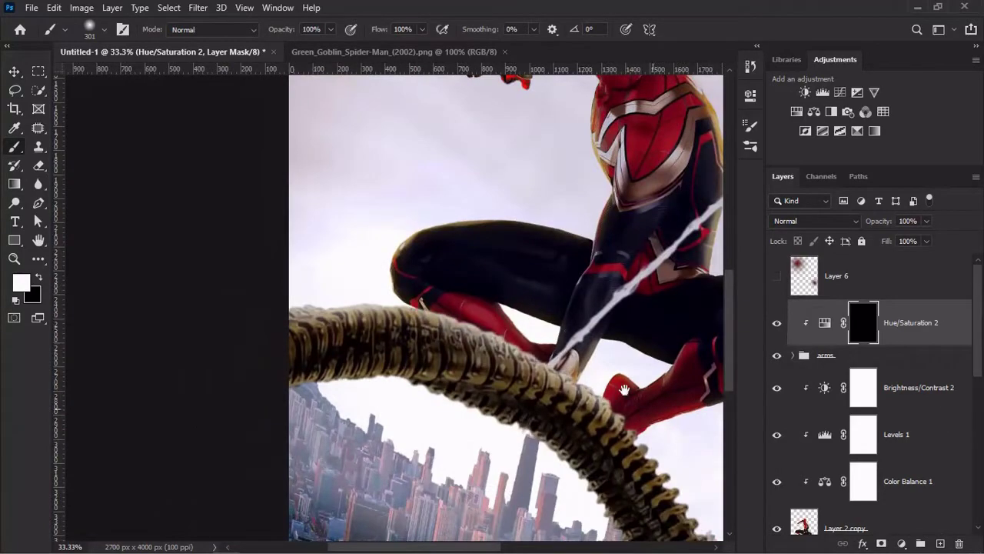
{"action": "scroll", "coordinate": [312, 488], "scroll_direction": "up", "scroll_amount": 3}
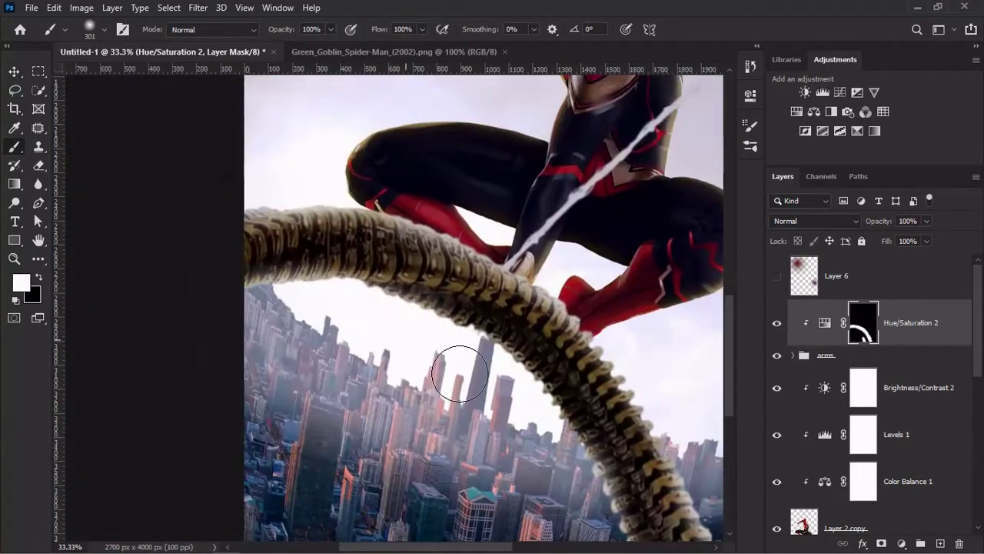
{"action": "left_click_drag", "start_coordinate": [283, 261], "coordinate": [638, 538]}
{"action": "scroll", "coordinate": [394, 410], "scroll_direction": "up", "scroll_amount": 5}
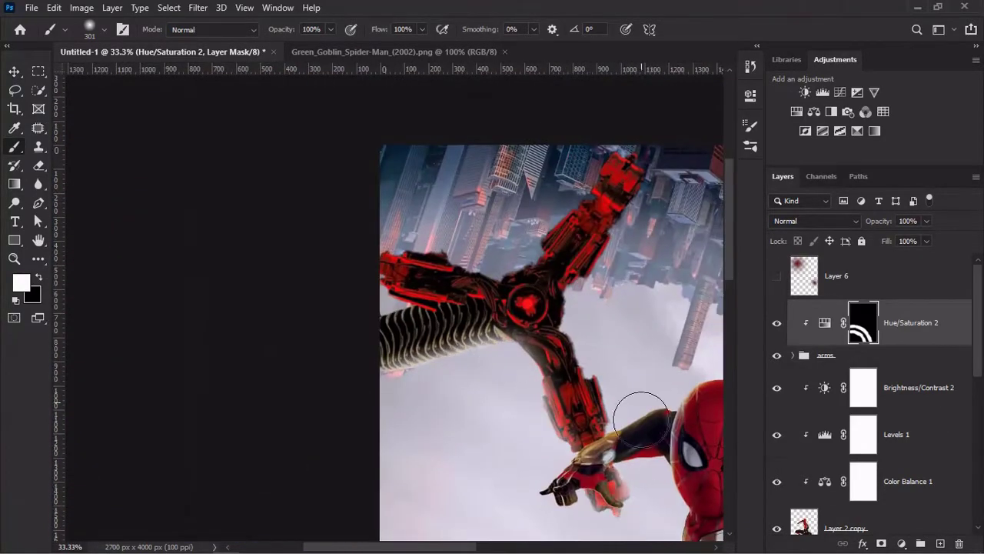
{"action": "scroll", "coordinate": [646, 253], "scroll_direction": "up", "scroll_amount": 3}
{"action": "left_click_drag", "start_coordinate": [592, 231], "coordinate": [472, 284]}
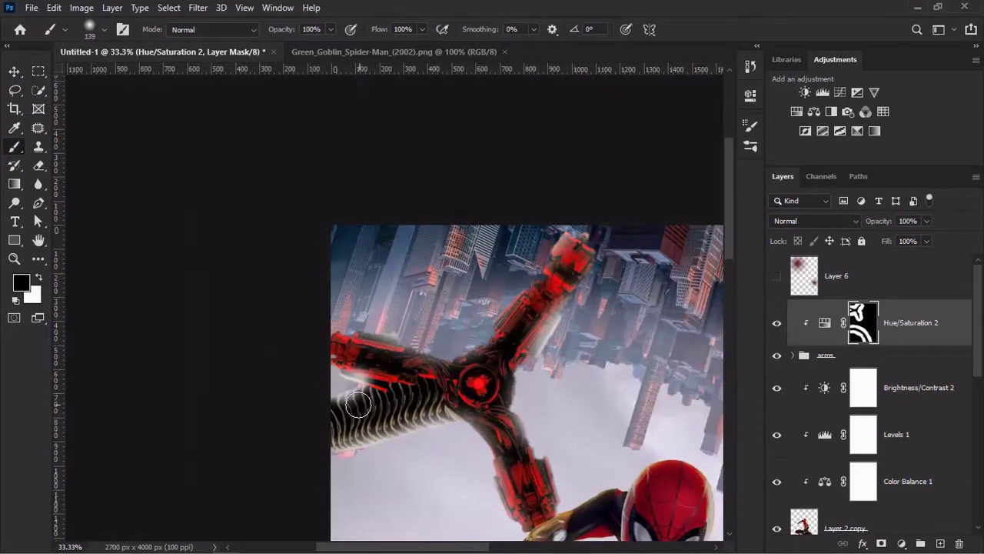
- Swap the brush to white and review the lightened tentacles in the full poster view
{"action": "key", "text": "ctrl+0"}
{"action": "scroll", "coordinate": [348, 243], "scroll_direction": "up", "scroll_amount": 4}
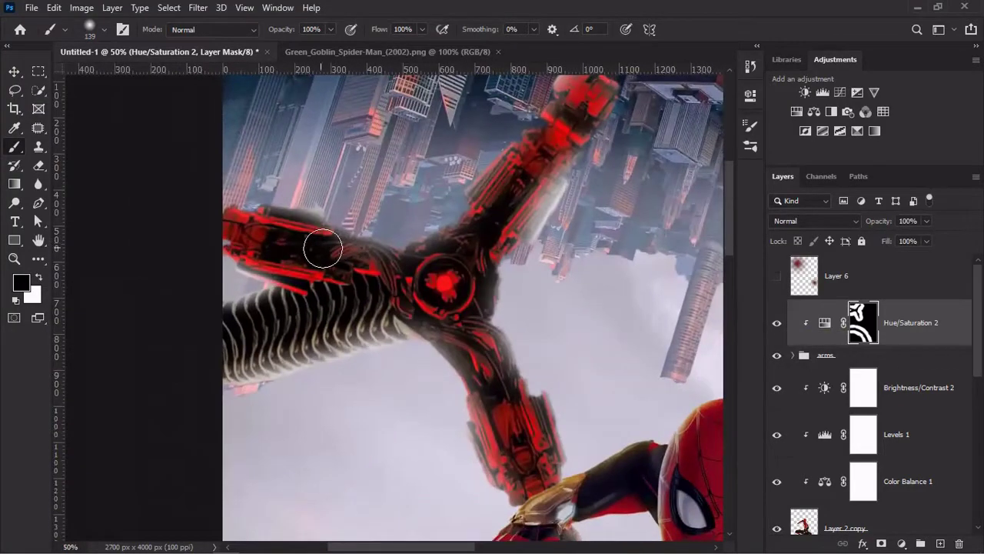
{"action": "scroll", "coordinate": [322, 247], "scroll_direction": "down", "scroll_amount": 5}
{"action": "scroll", "coordinate": [487, 186], "scroll_direction": "right", "scroll_amount": 8}
{"action": "key", "text": "x"}
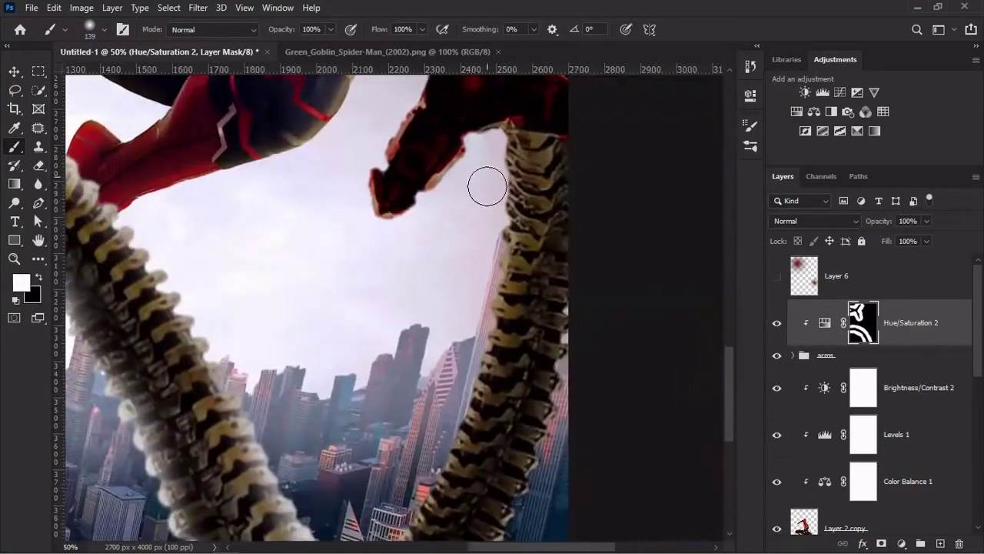
{"action": "scroll", "coordinate": [446, 355], "scroll_direction": "down", "scroll_amount": 3}
{"action": "scroll", "coordinate": [515, 430], "scroll_direction": "up", "scroll_amount": 5}
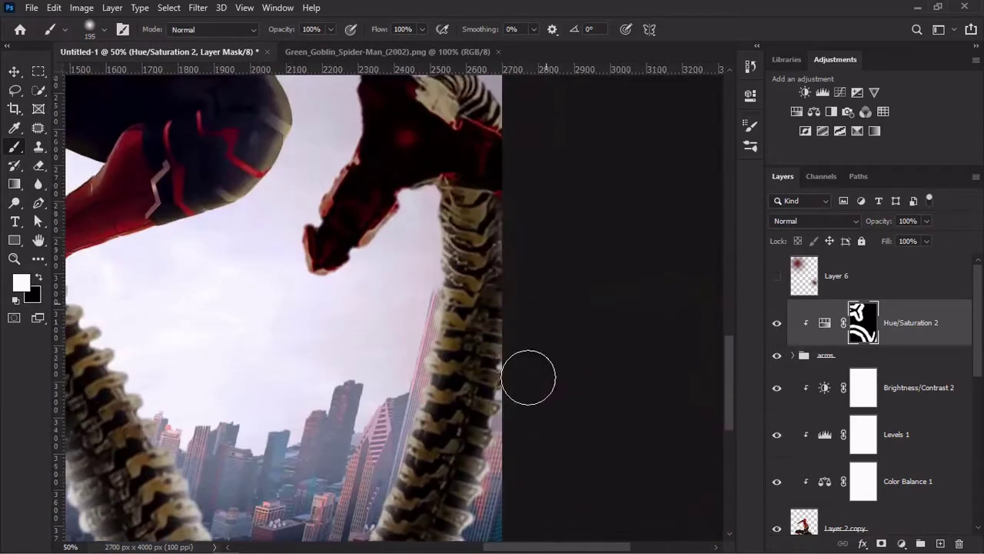
{"action": "scroll", "coordinate": [528, 377], "scroll_direction": "up", "scroll_amount": 5}
{"action": "key", "text": "ctrl+0"}
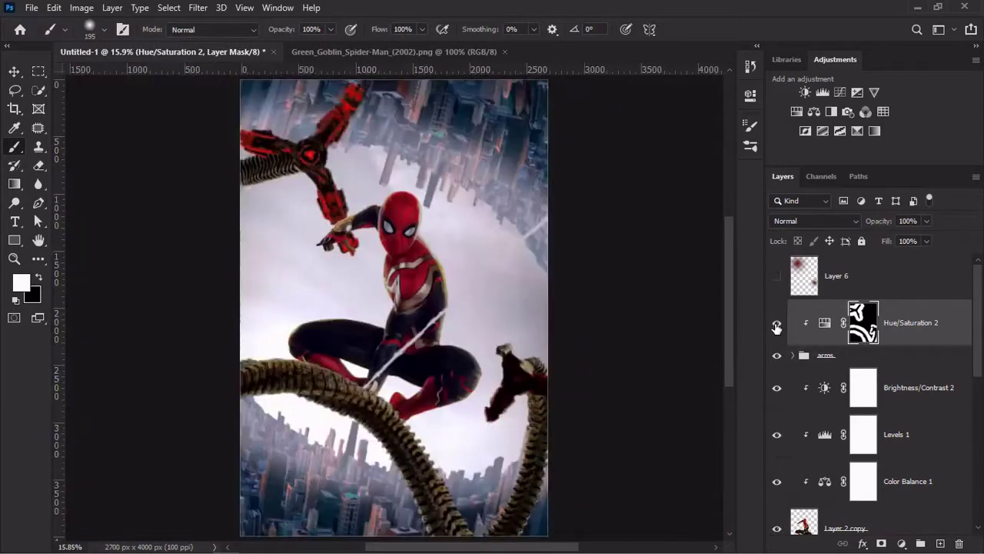
- Add a Hue/Saturation 3 layer with lowered saturation and invert its mask to black
{"action": "double_click", "coordinate": [950, 329]}
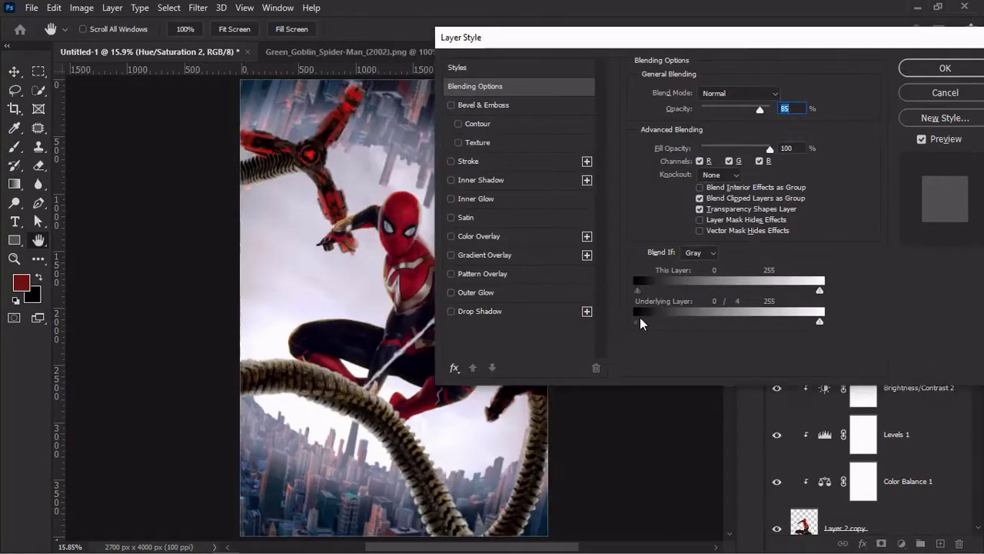
{"action": "key", "text": "Return"}
{"action": "key", "text": "b"}
{"action": "scroll", "coordinate": [861, 346], "scroll_direction": "down", "scroll_amount": 1}
{"action": "left_click", "coordinate": [813, 112]}
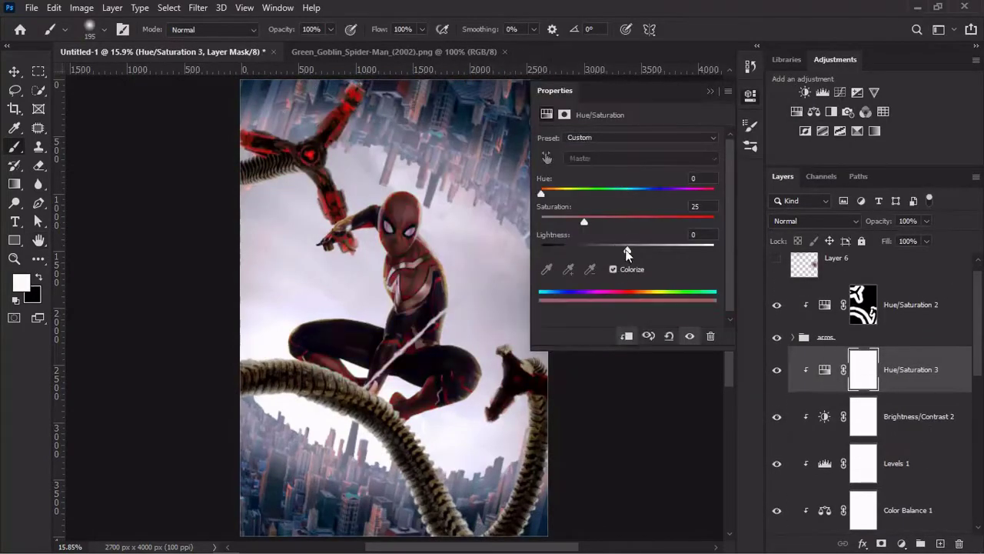
{"action": "left_click_drag", "start_coordinate": [628, 223], "coordinate": [545, 222]}
{"action": "left_click", "coordinate": [749, 96]}
{"action": "key", "text": "ctrl+i"}
- Paint white on the mask along the lower-left tentacle to desaturate it
{"action": "scroll", "coordinate": [465, 308], "scroll_direction": "up", "scroll_amount": 5}
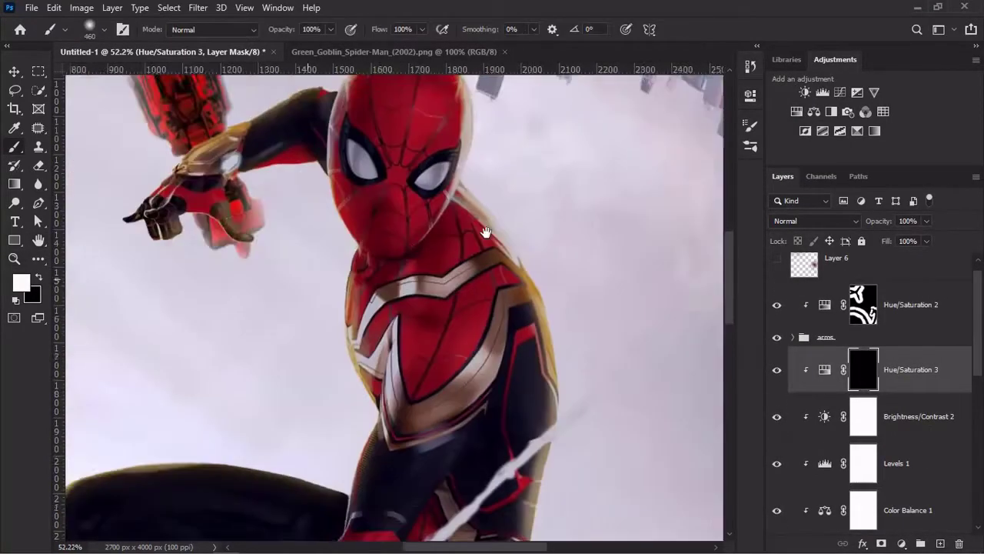
{"action": "left_click_drag", "start_coordinate": [421, 308], "coordinate": [303, 347]}
{"action": "scroll", "coordinate": [236, 309], "scroll_direction": "down", "scroll_amount": 3}
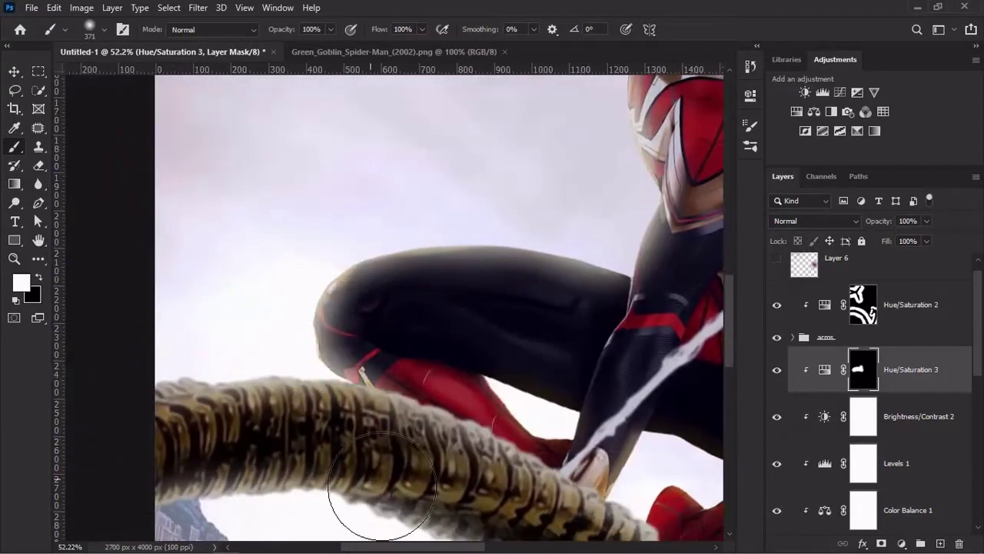
{"action": "left_click_drag", "start_coordinate": [381, 490], "coordinate": [430, 461]}
{"action": "scroll", "coordinate": [341, 341], "scroll_direction": "down", "scroll_amount": 3}
{"action": "scroll", "coordinate": [417, 423], "scroll_direction": "right", "scroll_amount": 3}
{"action": "key", "text": "ctrl+0"}
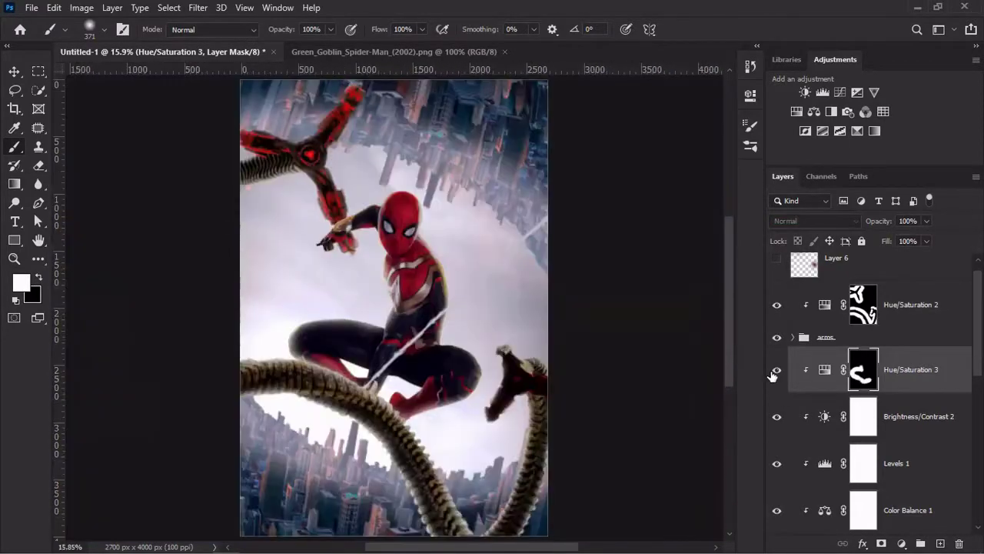
{"action": "scroll", "coordinate": [416, 353], "scroll_direction": "up", "scroll_amount": 5}
- Reset the mask to black and repaint the desaturation along the tentacle
{"action": "key", "text": "ctrl+BackSpace"}
{"action": "scroll", "coordinate": [325, 341], "scroll_direction": "up", "scroll_amount": 5}
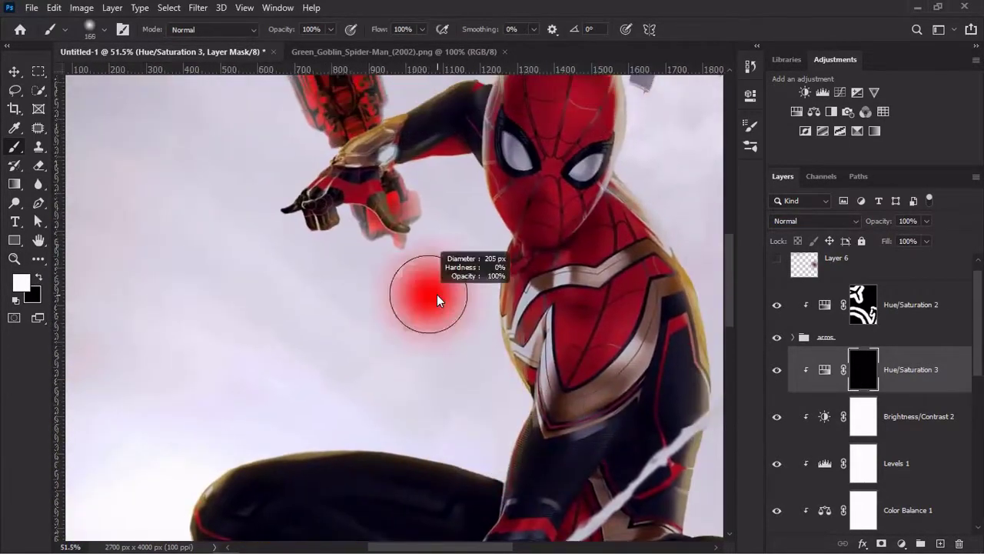
{"action": "left_click_drag", "start_coordinate": [474, 343], "coordinate": [273, 507]}
{"action": "key", "text": "x"}
{"action": "left_click_drag", "start_coordinate": [247, 399], "coordinate": [334, 244]}
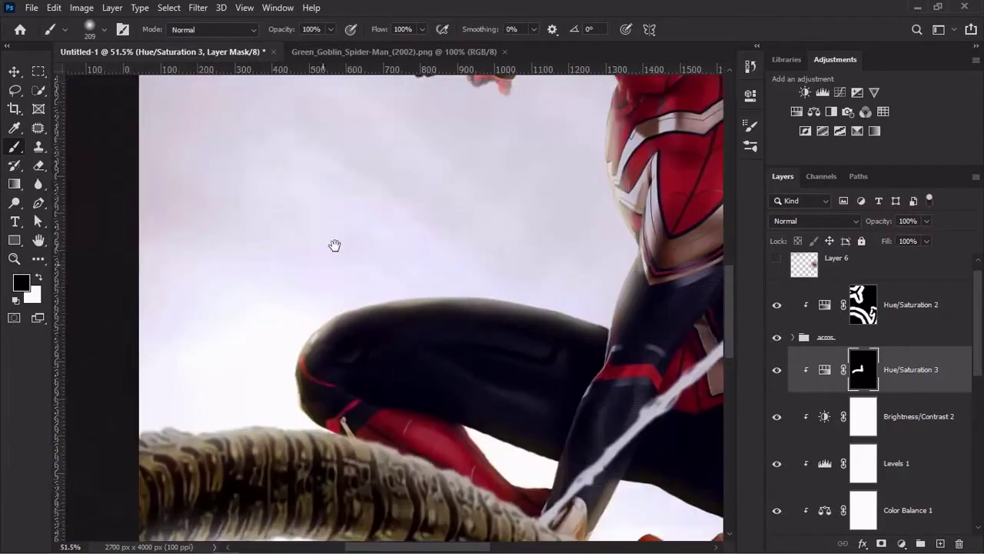
{"action": "key", "text": "x"}
{"action": "mouse_move", "coordinate": [421, 490]}
{"action": "left_mouse_down"}
{"action": "mouse_move", "coordinate": [475, 472]}
{"action": "mouse_move", "coordinate": [373, 333]}
{"action": "left_mouse_up"}
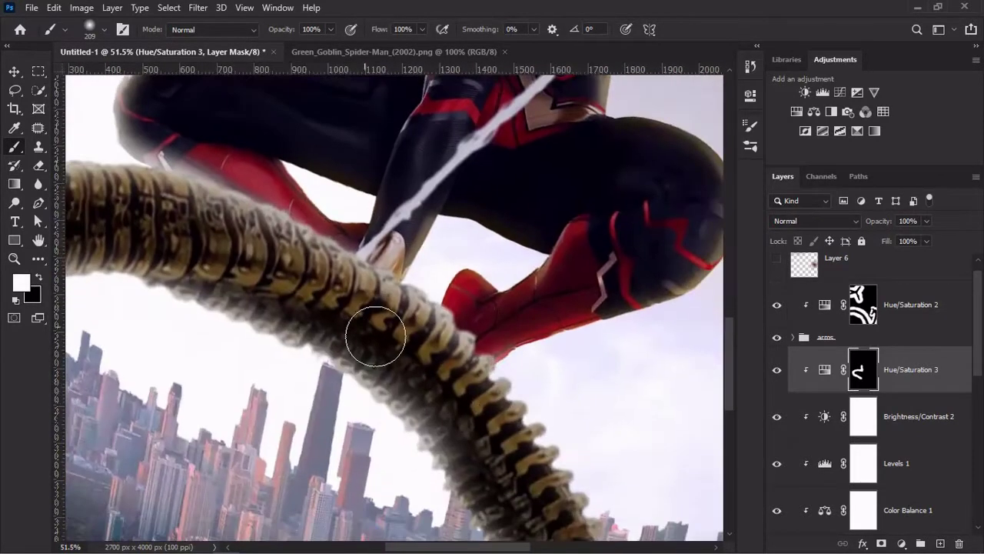
- Touch up the mask around the legs, claw and sky, alternating black and white
{"action": "left_click_drag", "start_coordinate": [572, 369], "coordinate": [505, 349]}
{"action": "scroll", "coordinate": [407, 323], "scroll_direction": "up", "scroll_amount": 5}
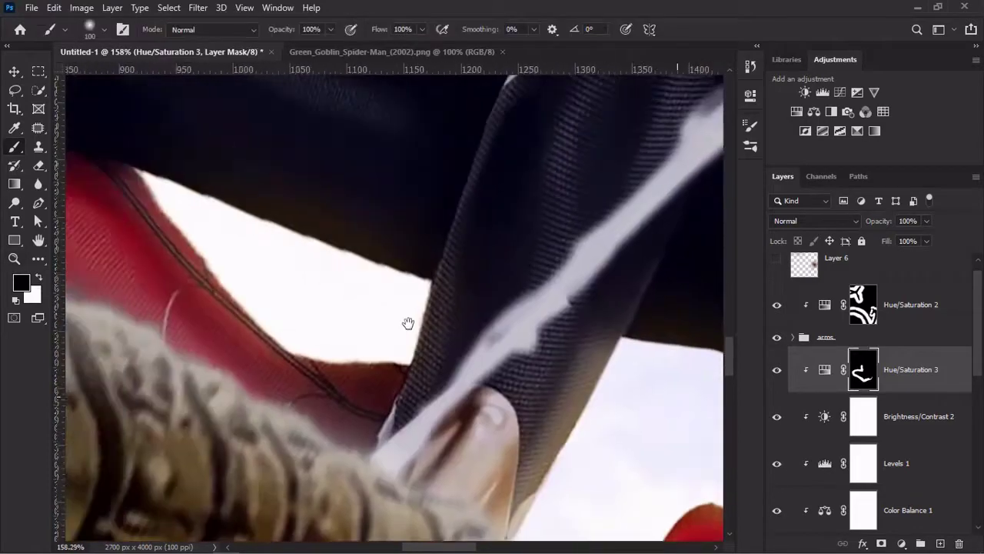
{"action": "mouse_move", "coordinate": [248, 220]}
{"action": "left_mouse_down"}
{"action": "mouse_move", "coordinate": [412, 383]}
{"action": "mouse_move", "coordinate": [302, 246]}
{"action": "left_mouse_up"}
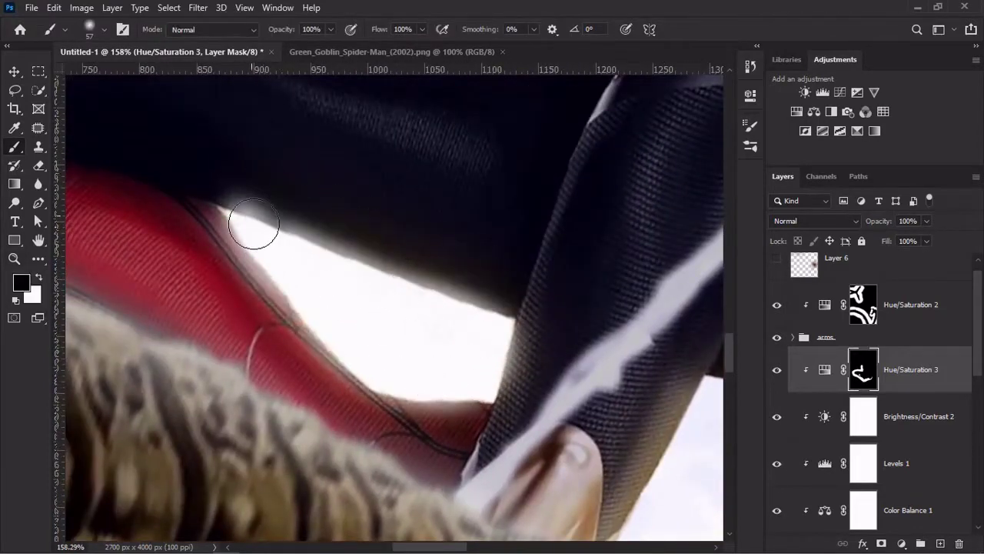
{"action": "key", "text": "x"}
{"action": "mouse_move", "coordinate": [570, 268]}
{"action": "left_mouse_down"}
{"action": "mouse_move", "coordinate": [426, 253]}
{"action": "mouse_move", "coordinate": [584, 294]}
{"action": "left_mouse_up"}
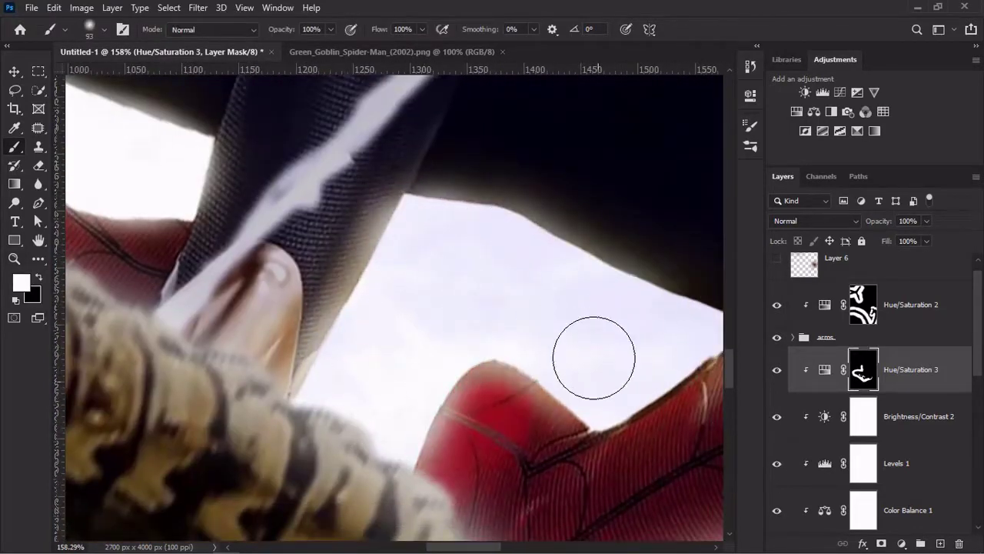
{"action": "mouse_move", "coordinate": [593, 356]}
{"action": "left_mouse_down"}
{"action": "mouse_move", "coordinate": [501, 322]}
{"action": "mouse_move", "coordinate": [538, 266]}
{"action": "left_mouse_up"}
{"action": "key", "text": "x"}
{"action": "key", "text": "ctrl+0"}
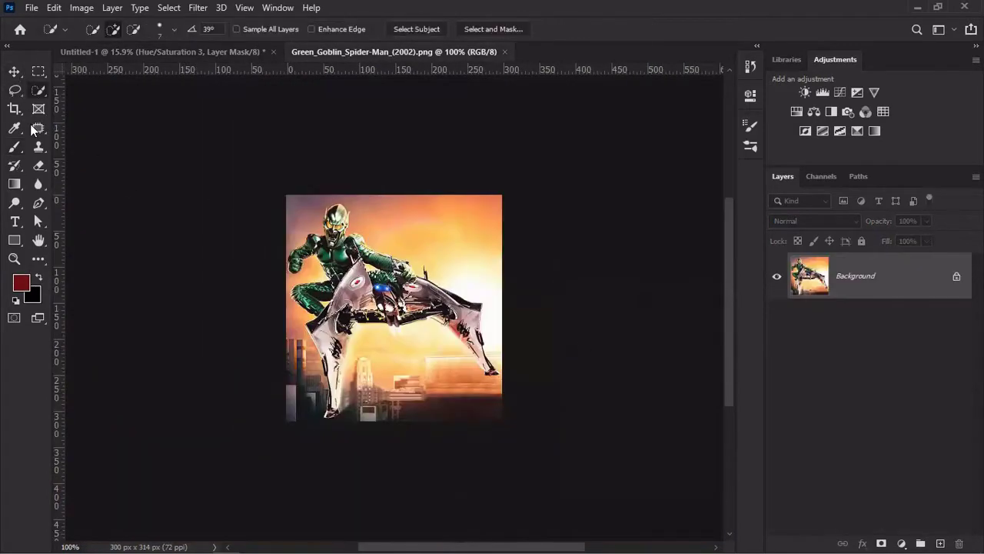
- Switch to the Quick Selection tool and zoom in on the Green Goblin photo
{"action": "right_click", "coordinate": [39, 90]}
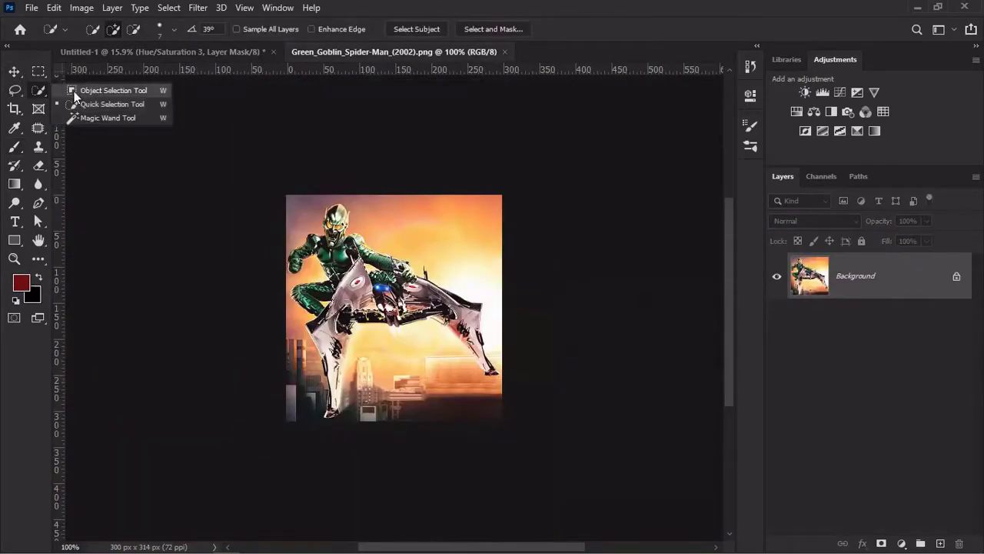
{"action": "key", "text": "z"}
{"action": "left_click", "coordinate": [40, 90]}
{"action": "scroll", "coordinate": [338, 477], "scroll_direction": "down", "scroll_amount": 5}
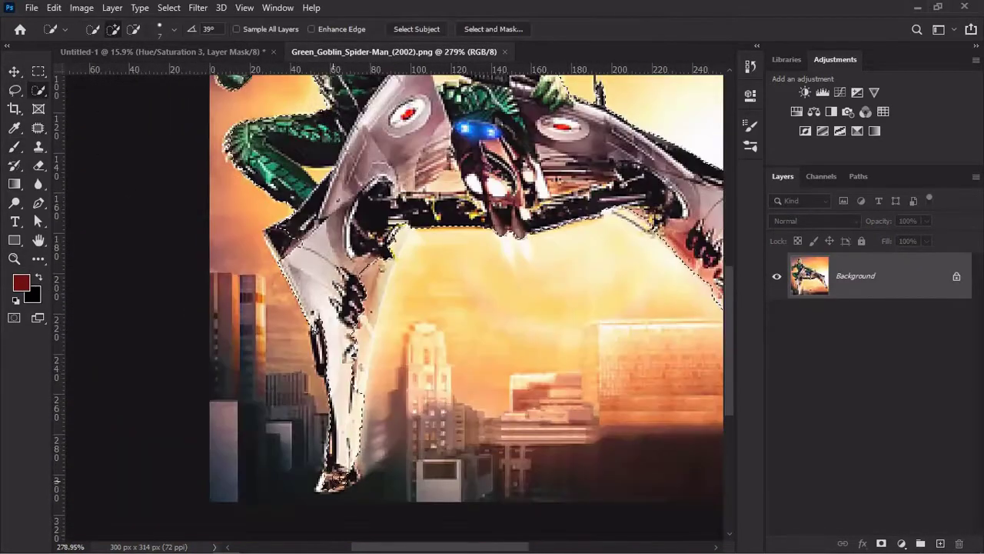
{"action": "scroll", "coordinate": [270, 248], "scroll_direction": "up", "scroll_amount": 1}
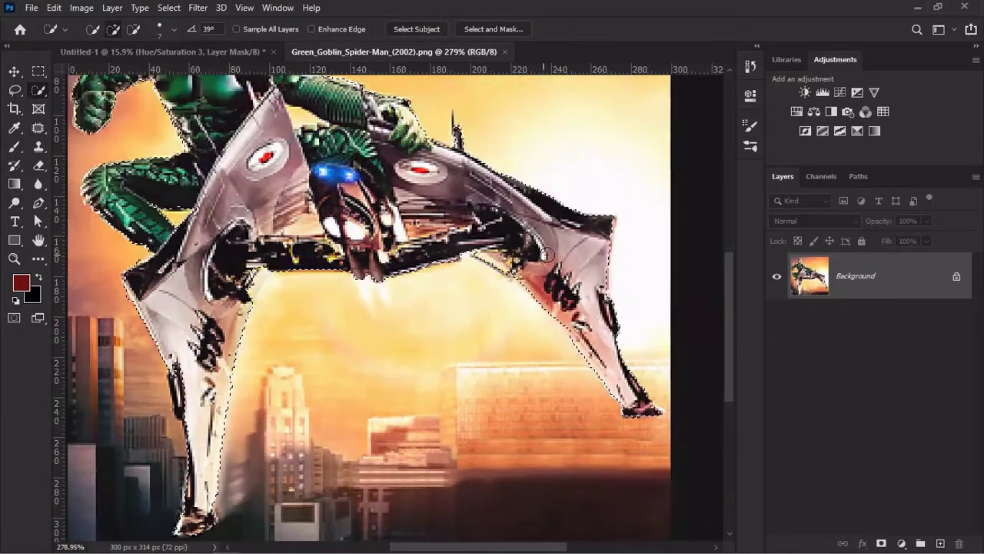
{"action": "scroll", "coordinate": [368, 193], "scroll_direction": "up", "scroll_amount": 3}
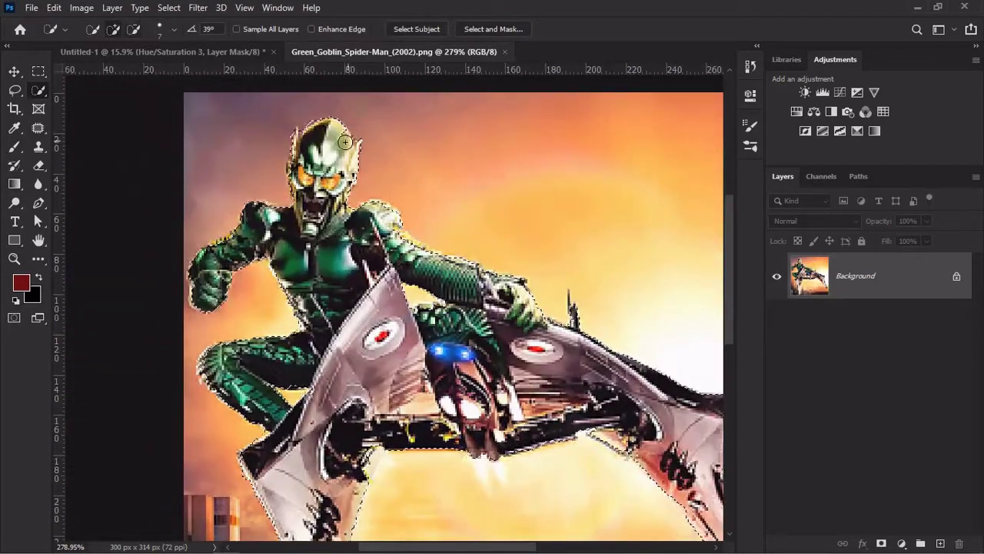
{"action": "scroll", "coordinate": [398, 273], "scroll_direction": "down", "scroll_amount": 3}
{"action": "scroll", "coordinate": [398, 273], "scroll_direction": "right", "scroll_amount": 2}
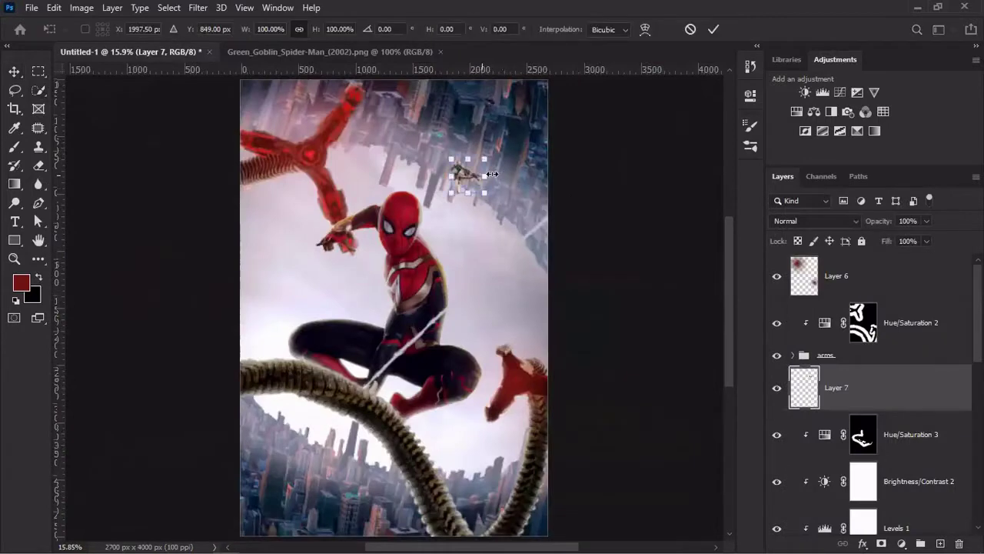
- Add a Solid Color fill layer clipped over the Goblin on Layer 7
{"action": "left_click", "coordinate": [902, 544]}
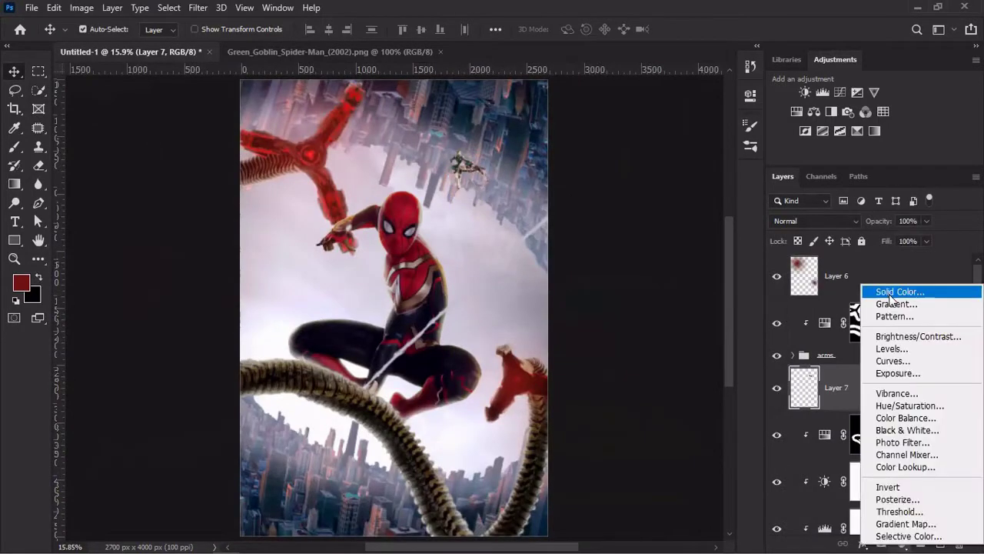
{"action": "left_click", "coordinate": [901, 287]}
{"action": "left_click", "coordinate": [870, 50]}
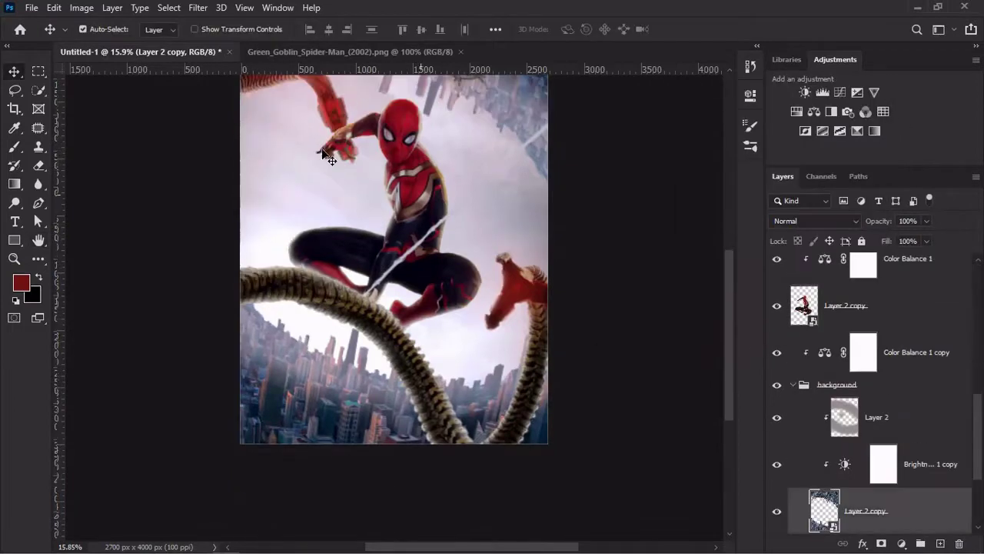
- Apply a Gaussian Blur to the Spider-Man copy
{"action": "left_click", "coordinate": [198, 7]}
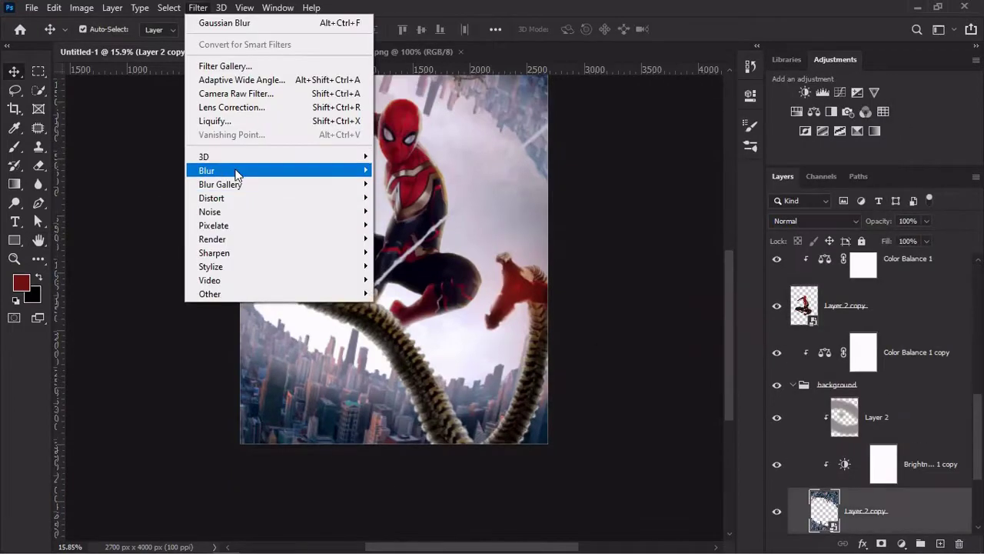
{"action": "left_click", "coordinate": [415, 232]}
{"action": "left_click", "coordinate": [850, 115]}
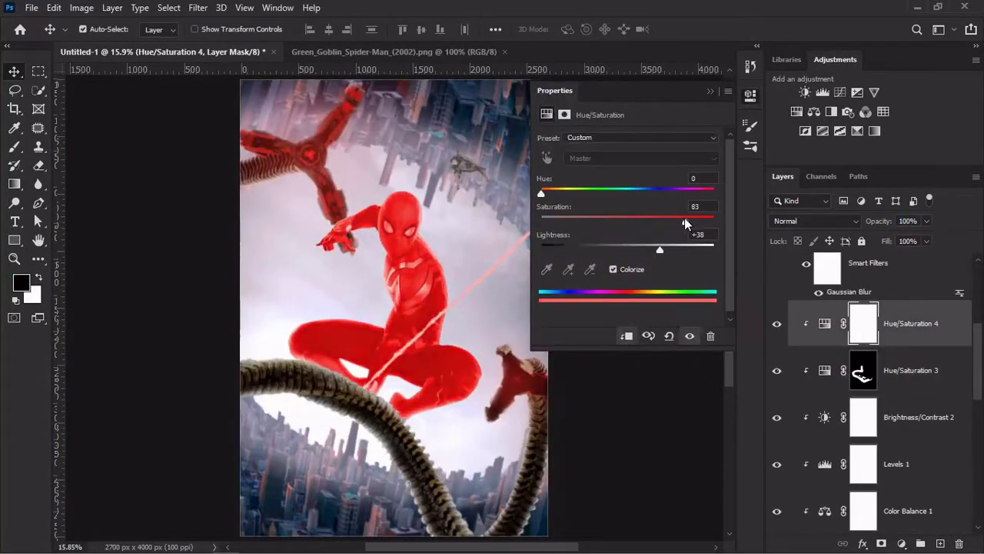
- Adjust the red tint and set Blend If Underlying Layer to 32/80
{"action": "left_click_drag", "start_coordinate": [686, 223], "coordinate": [702, 222]}
{"action": "left_click", "coordinate": [866, 321]}
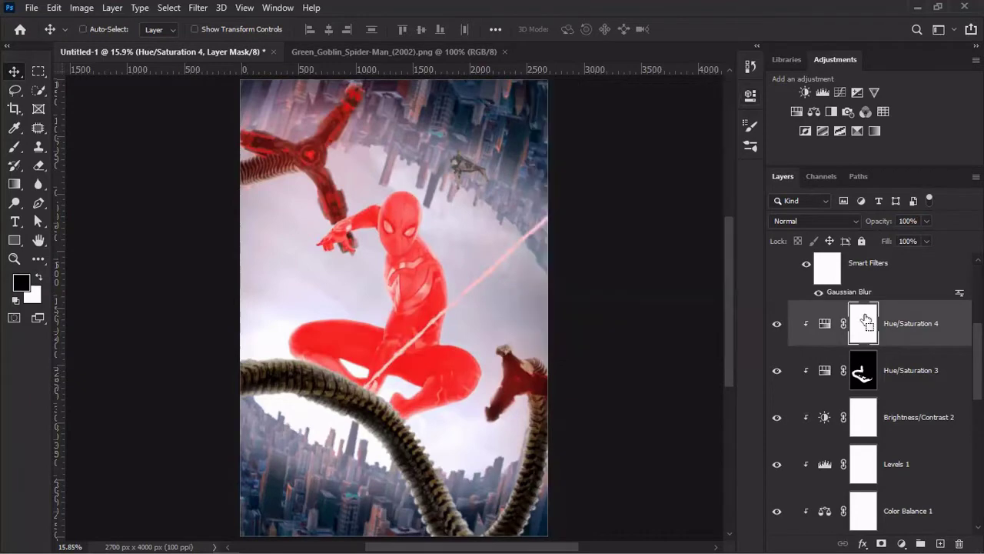
{"action": "double_click", "coordinate": [958, 332]}
{"action": "left_click_drag", "start_coordinate": [628, 323], "coordinate": [665, 327]}
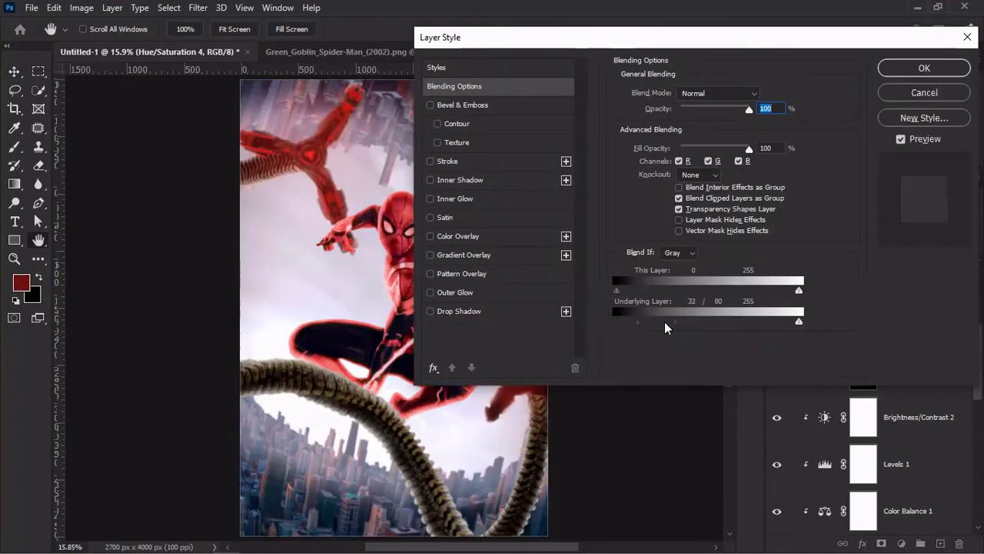
{"action": "key", "text": "Return"}
- Invert the Hue/Saturation 4 mask and paint the red glow onto Spider-Man's arm and hand
{"action": "key", "text": "ctrl+i"}
{"action": "scroll", "coordinate": [489, 163], "scroll_direction": "up", "scroll_amount": 3}
{"action": "key", "text": "b"}
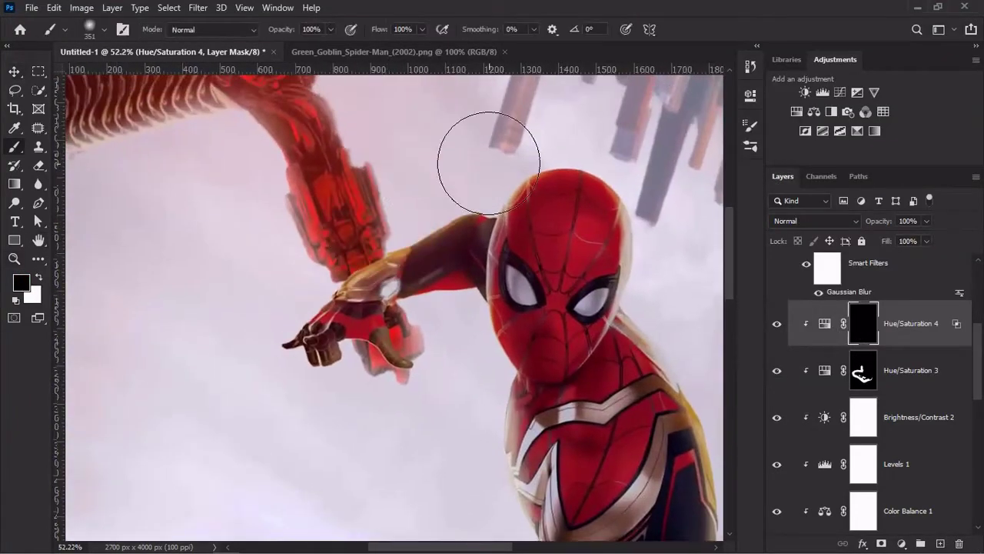
{"action": "left_click_drag", "start_coordinate": [271, 298], "coordinate": [389, 296]}
{"action": "key", "text": "x"}
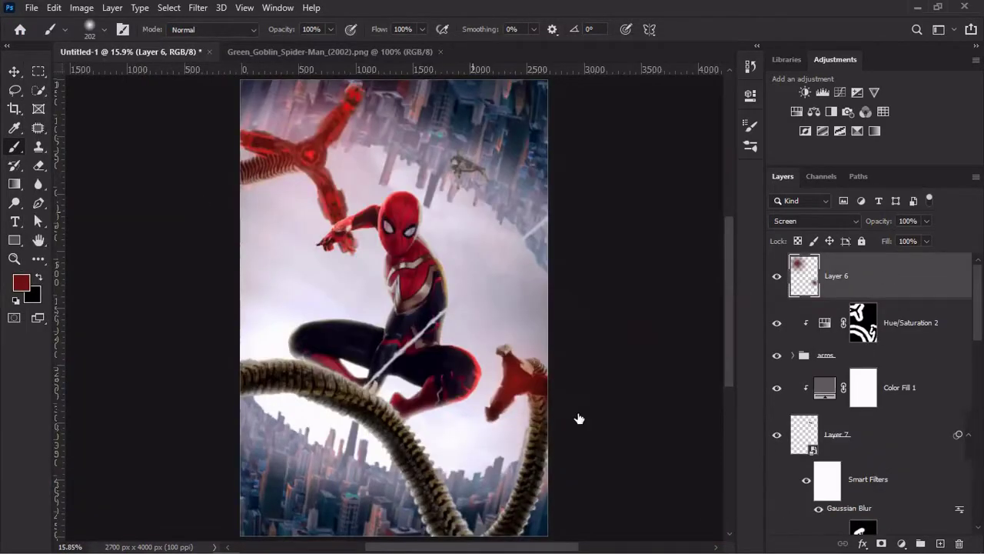
{"action": "right_click", "coordinate": [579, 418]}
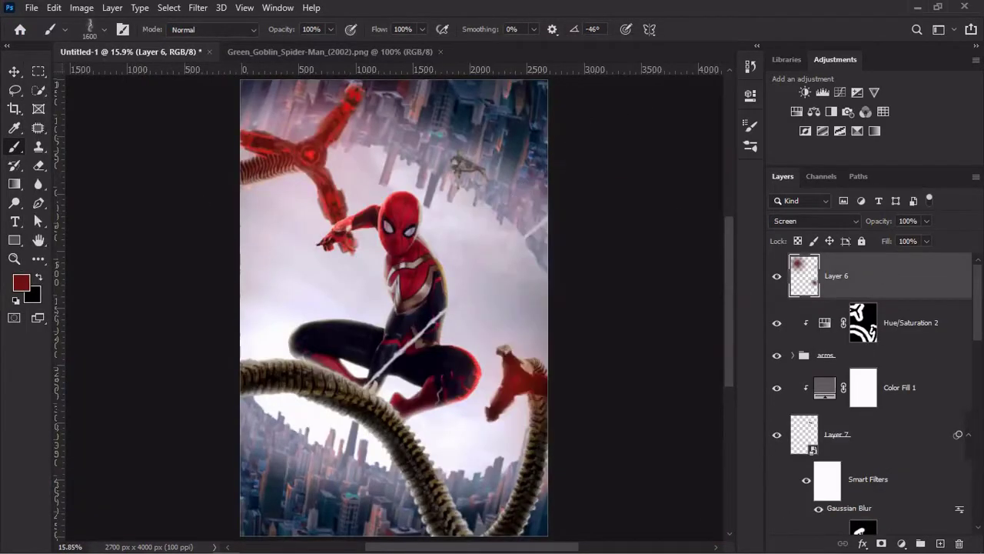
- Set the painting colour to #ffb800 and choose a brush shape for the streaks
{"action": "type", "text": "ffb800"}
{"action": "key", "text": "Return"}
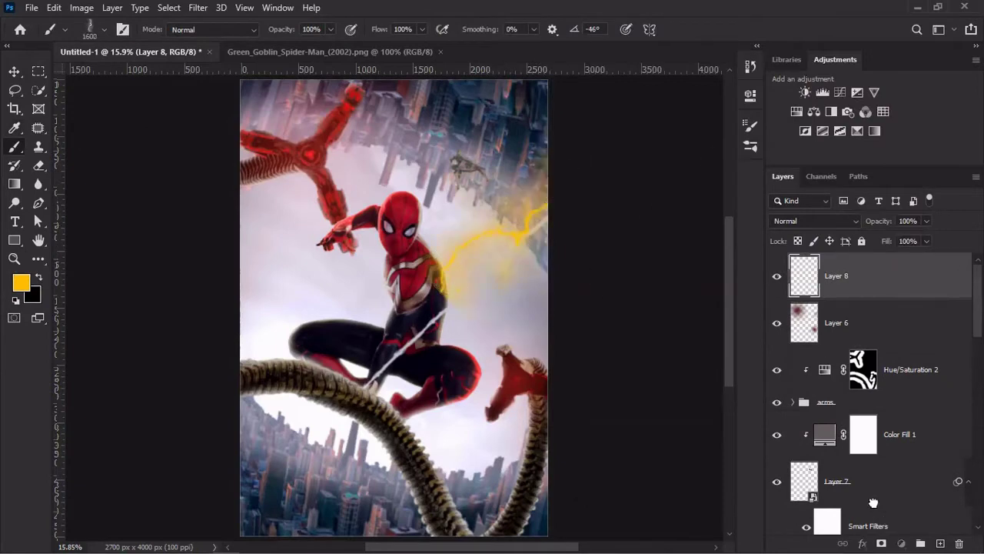
{"action": "right_click", "coordinate": [551, 215]}
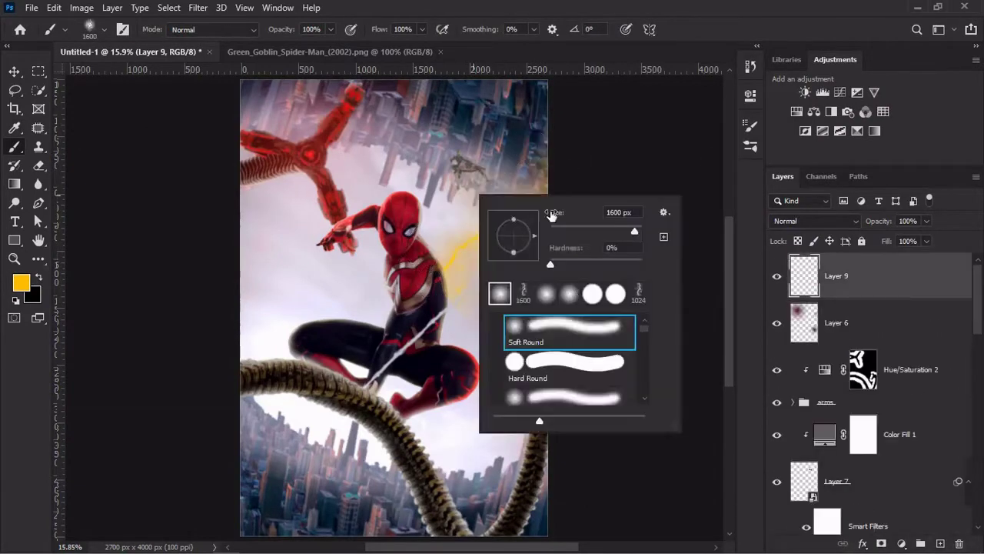
- Add a yellow Hue/Saturation 5 tint with an inverted mask painted onto Spider-Man's right leg
{"action": "left_click", "coordinate": [793, 113]}
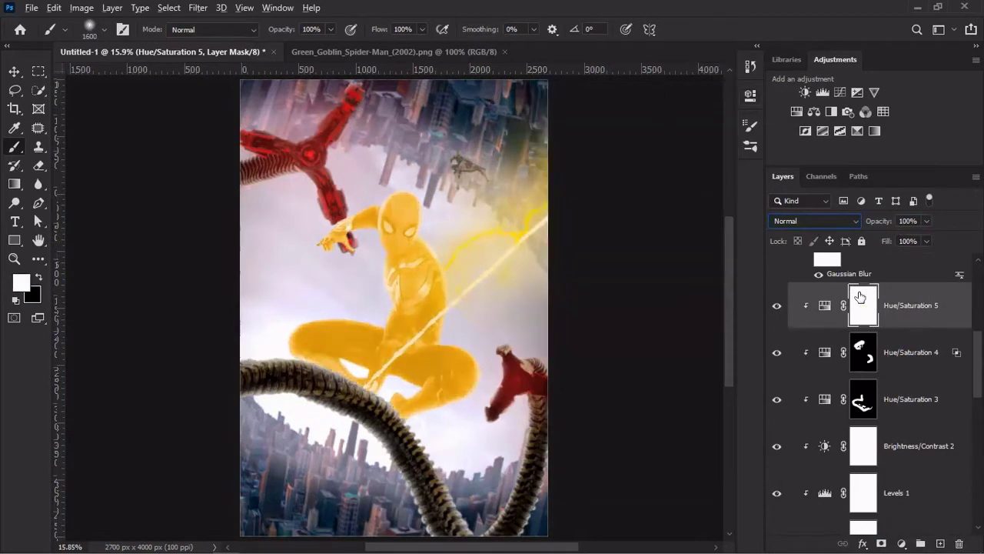
{"action": "key", "text": "ctrl+i"}
{"action": "left_click_drag", "start_coordinate": [445, 205], "coordinate": [477, 353]}
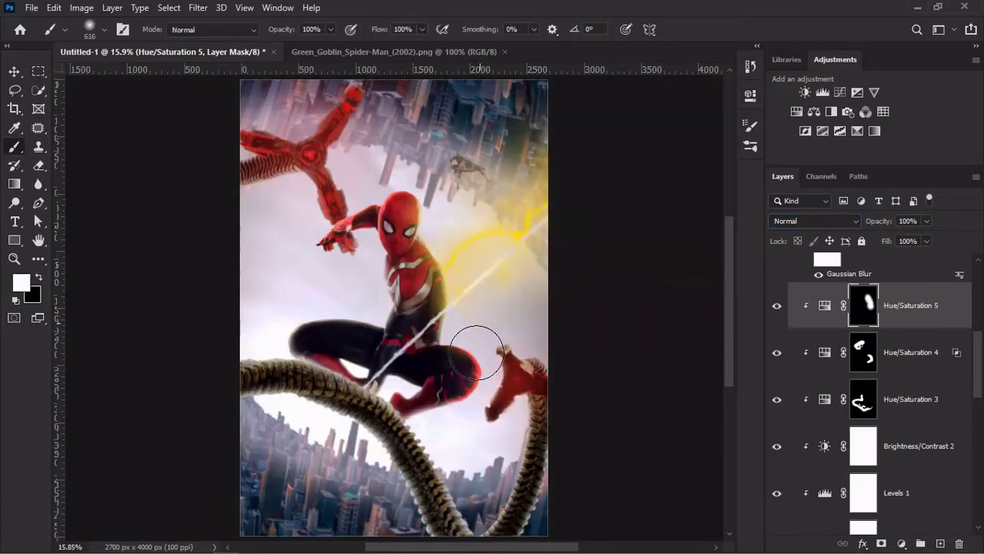